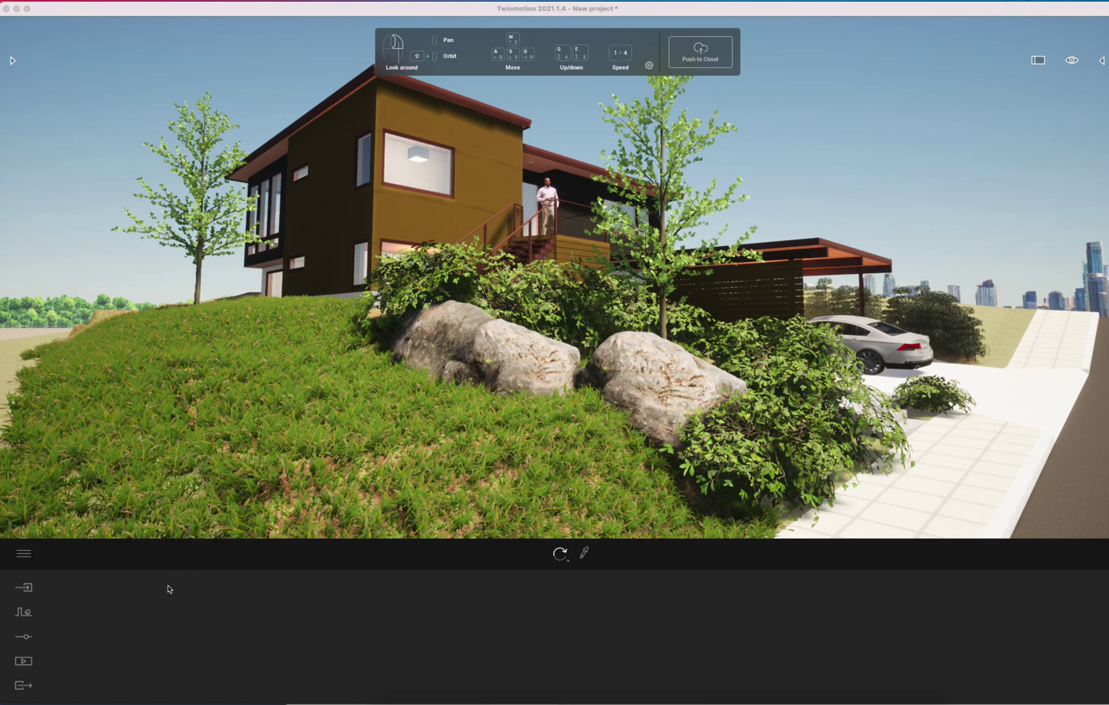
Create a new still image (Image3) of the current view in the Media image section
left_click(320, 9)
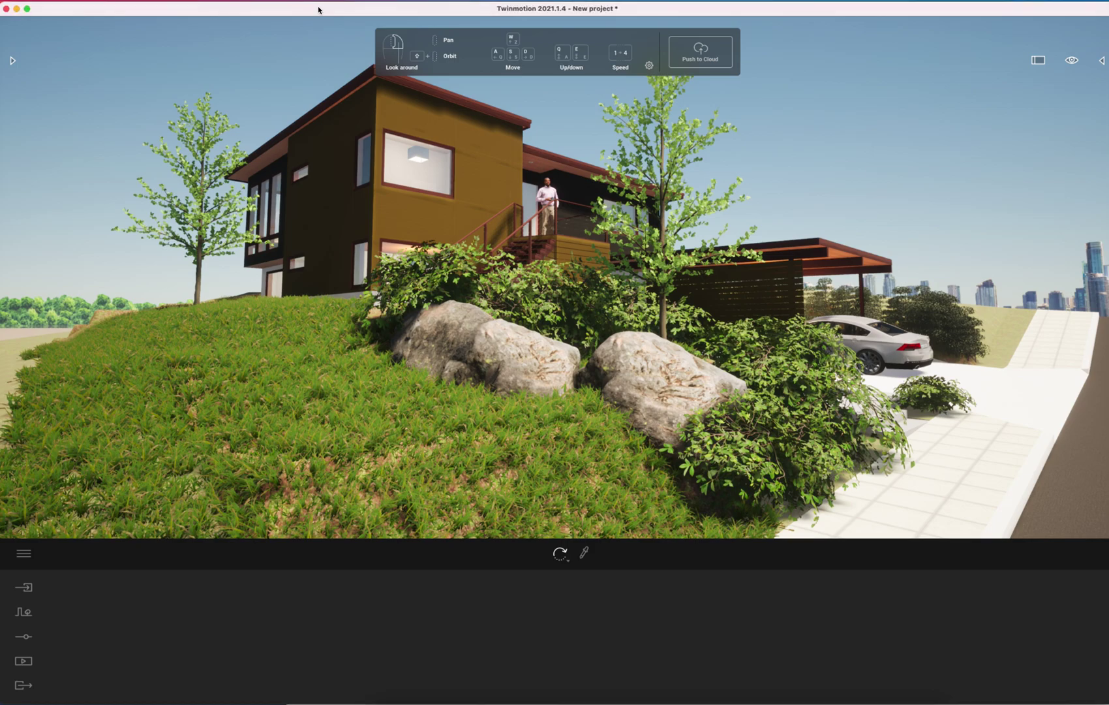
left_click(27, 662)
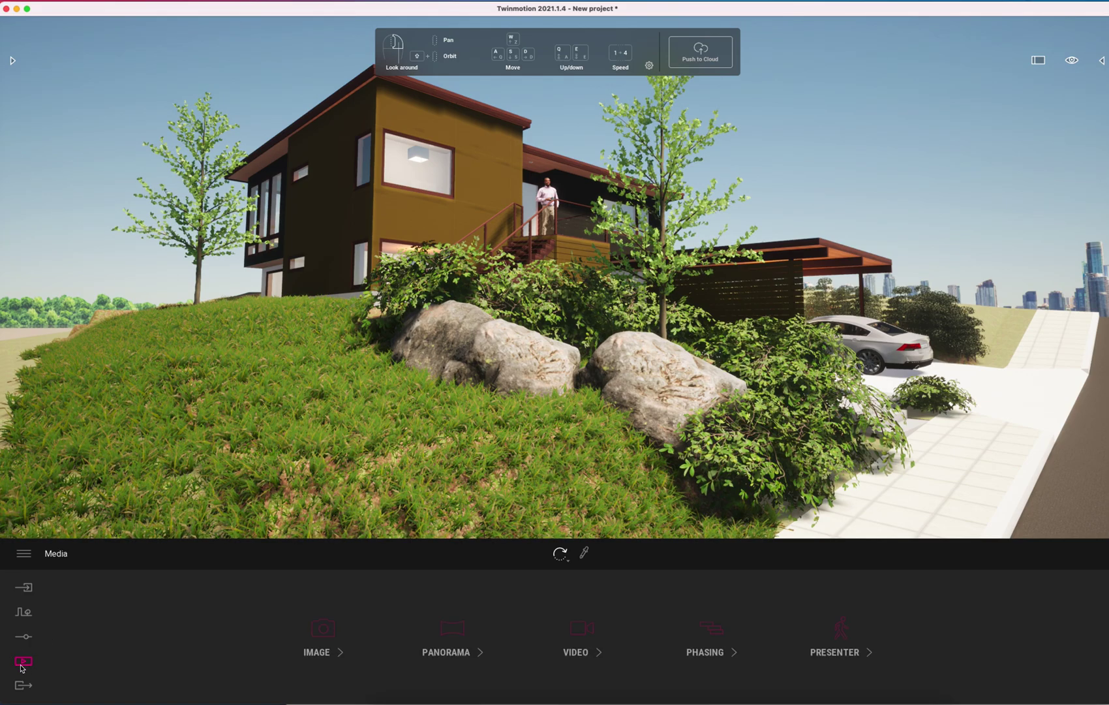
left_click(319, 636)
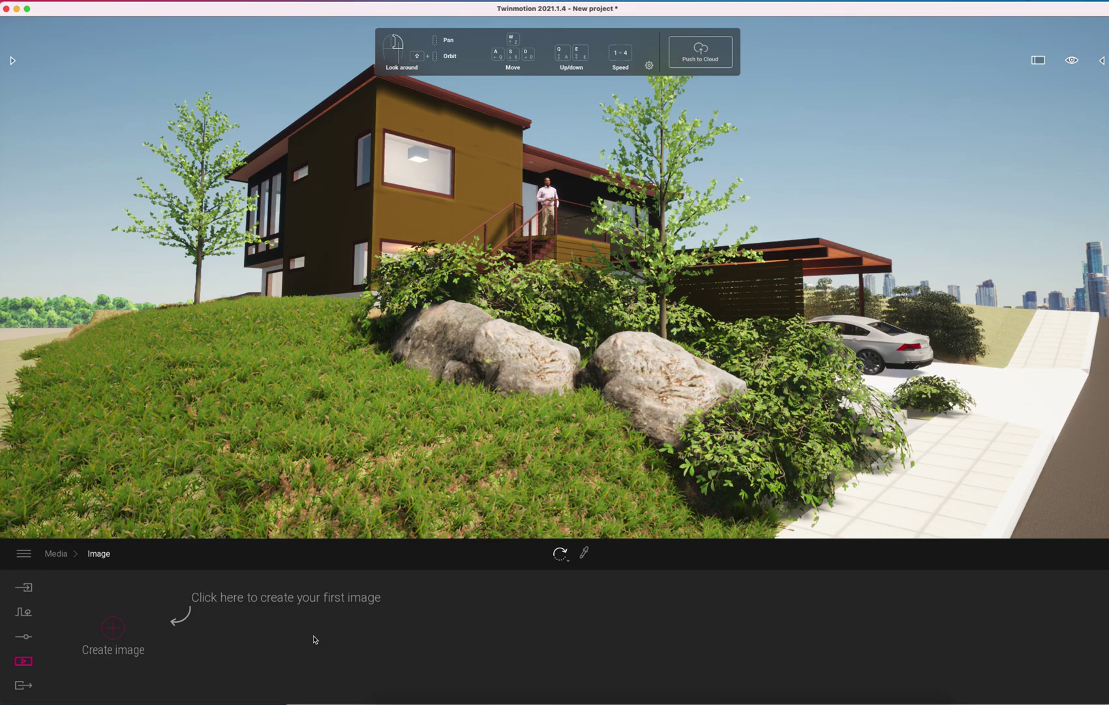
left_click(113, 628)
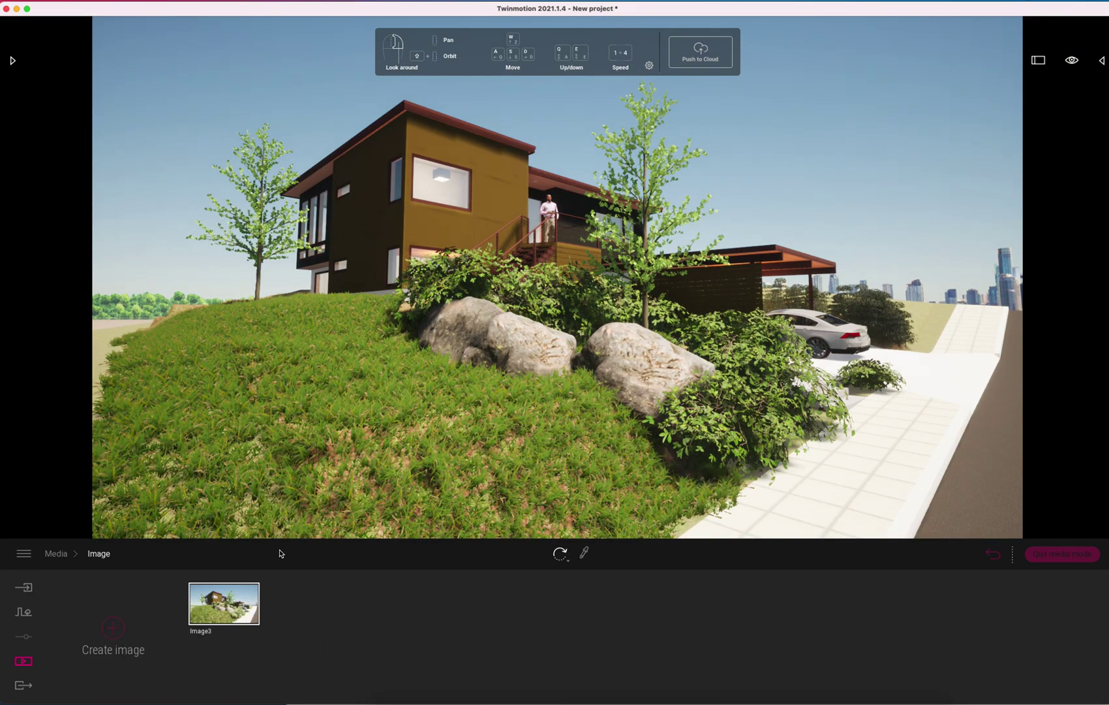
Rename the Image3 shot to 'Sketch Elevation'
mouse_move(252, 597)
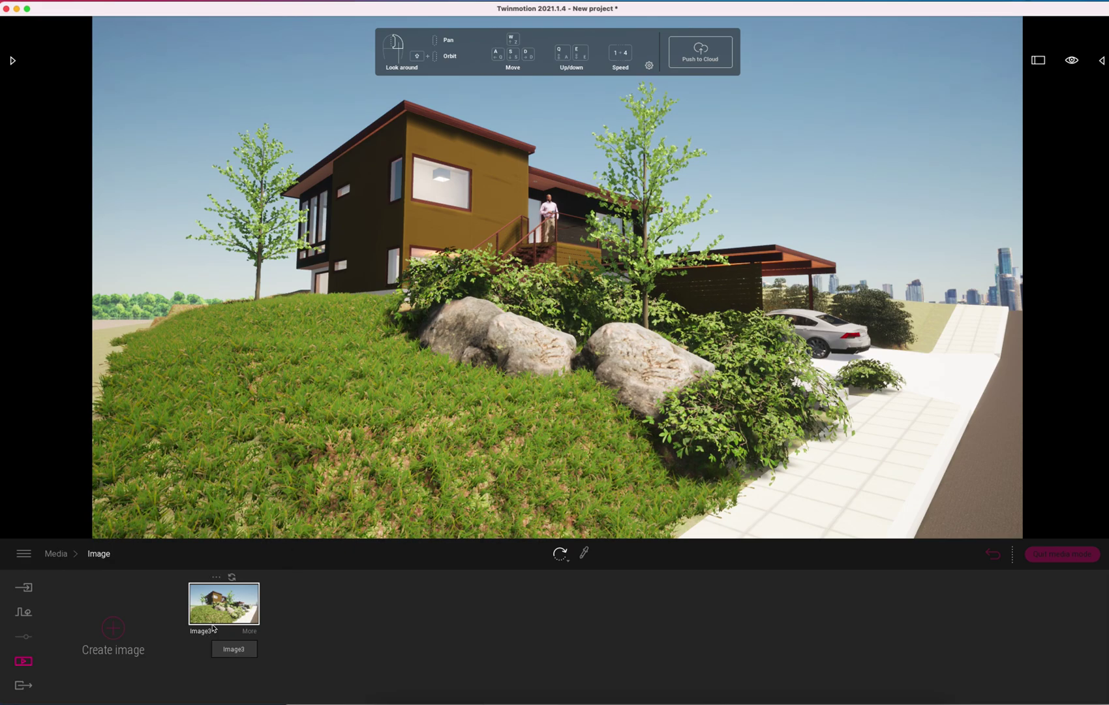
left_click(217, 578)
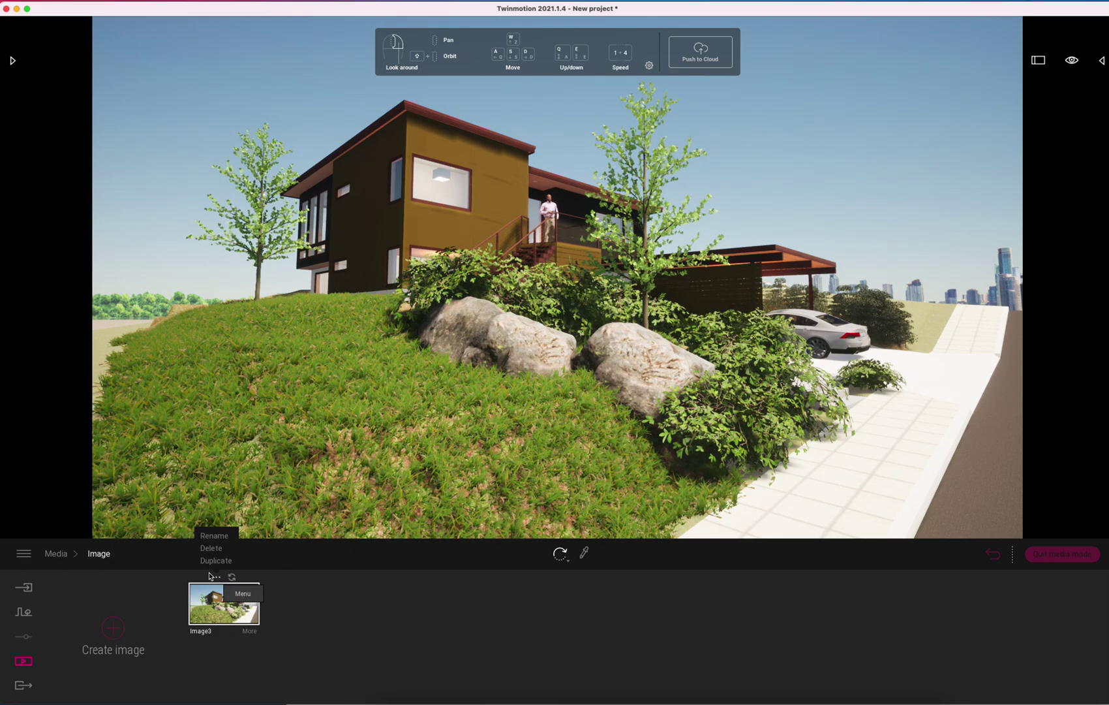
left_click(217, 536)
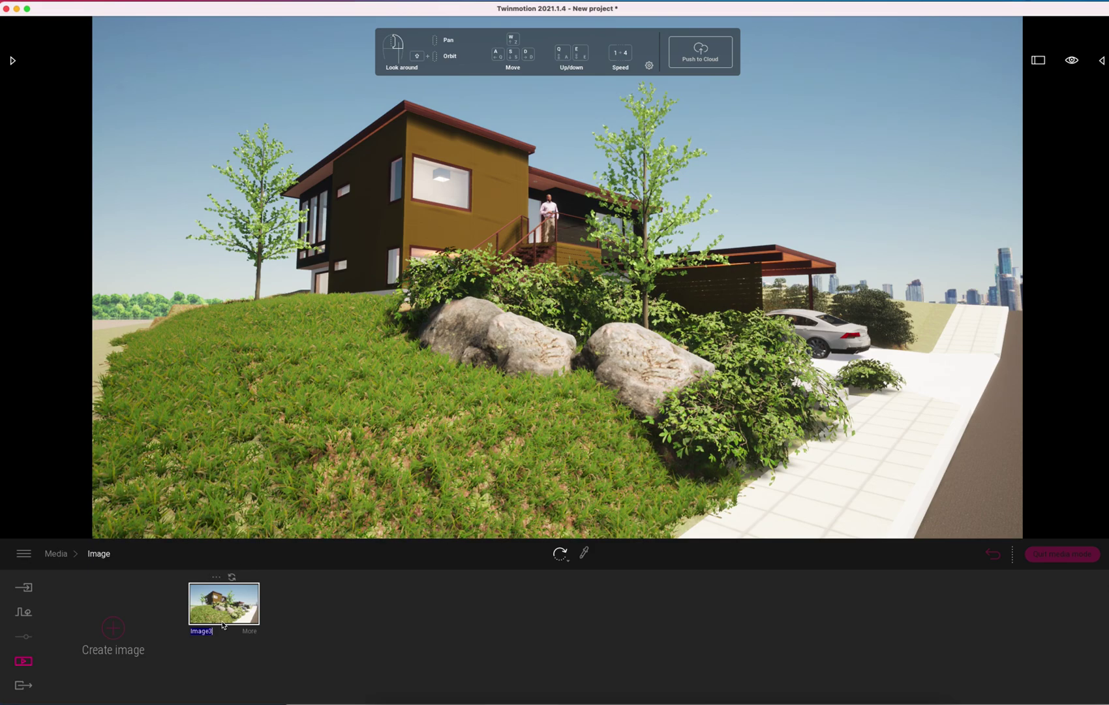
type("Sketch Elevation")
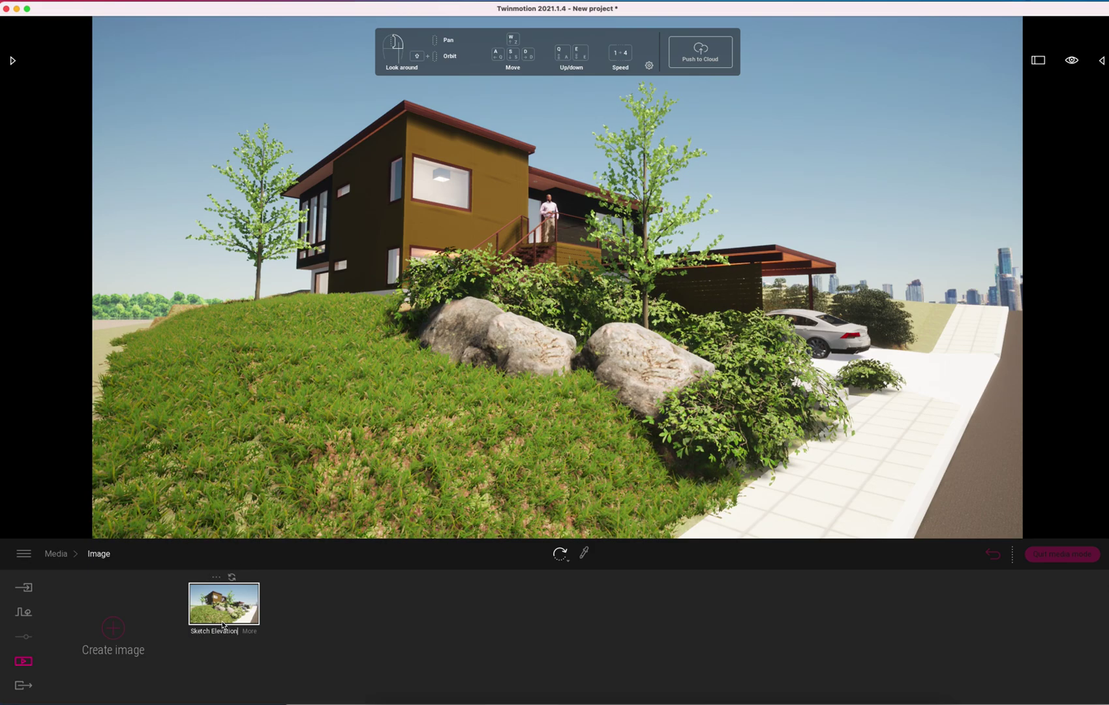
key("Return")
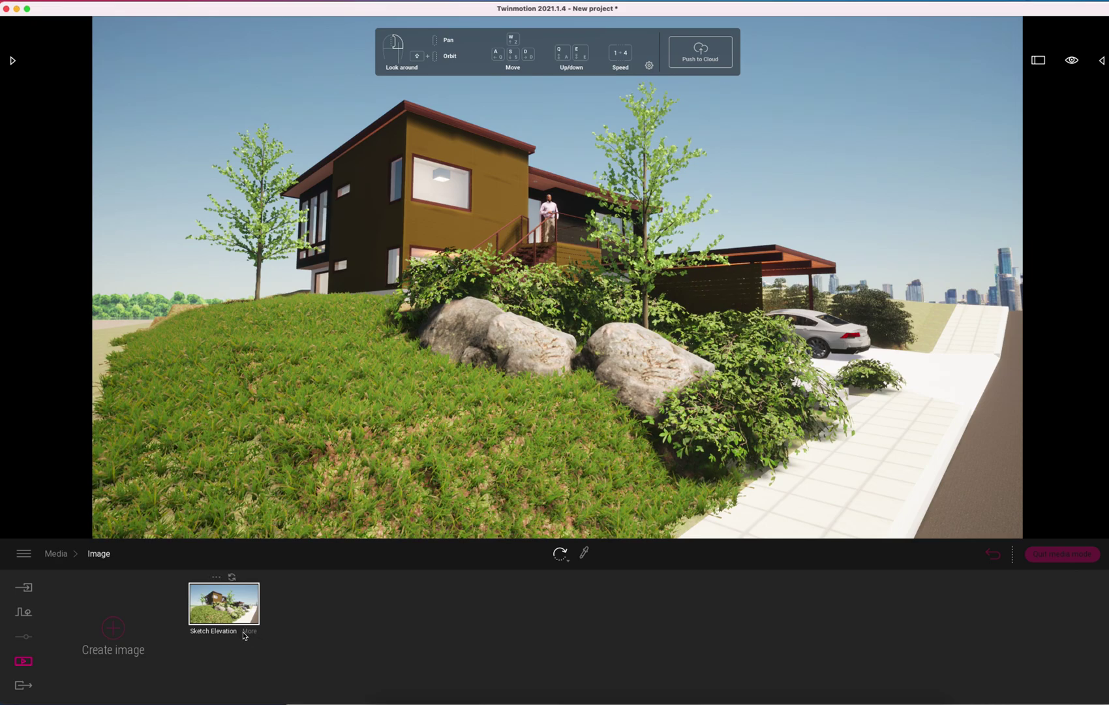
Open Sketch Elevation's settings, look over its Lighting options, then return to the categories
left_click(250, 633)
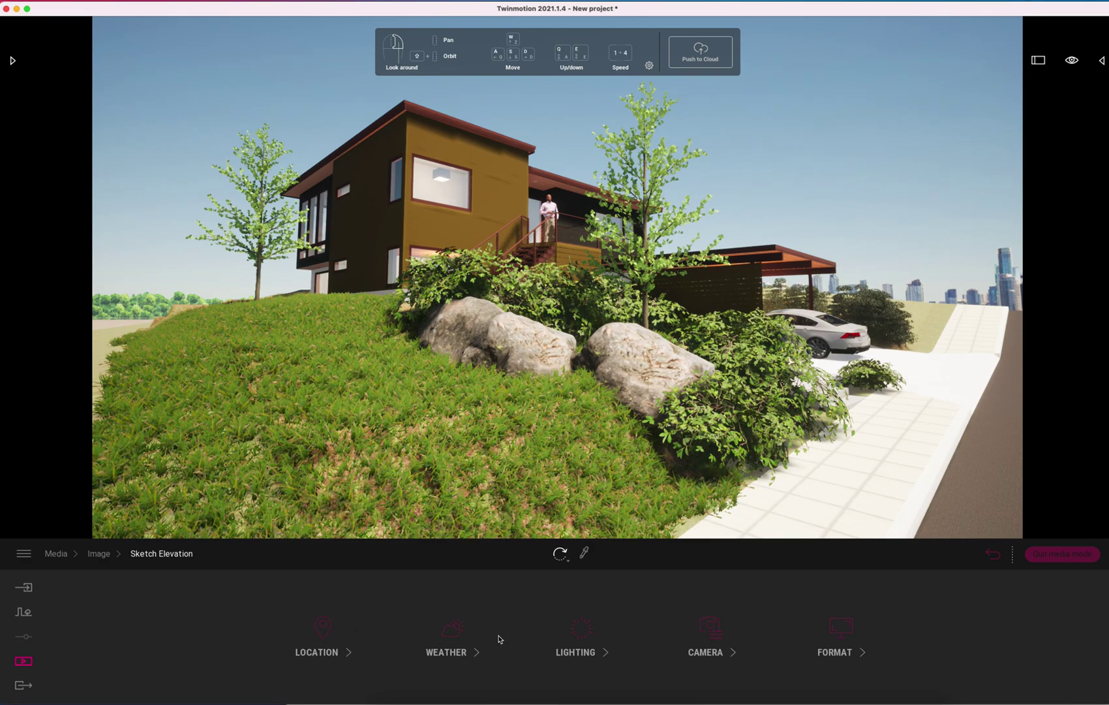
left_click(580, 631)
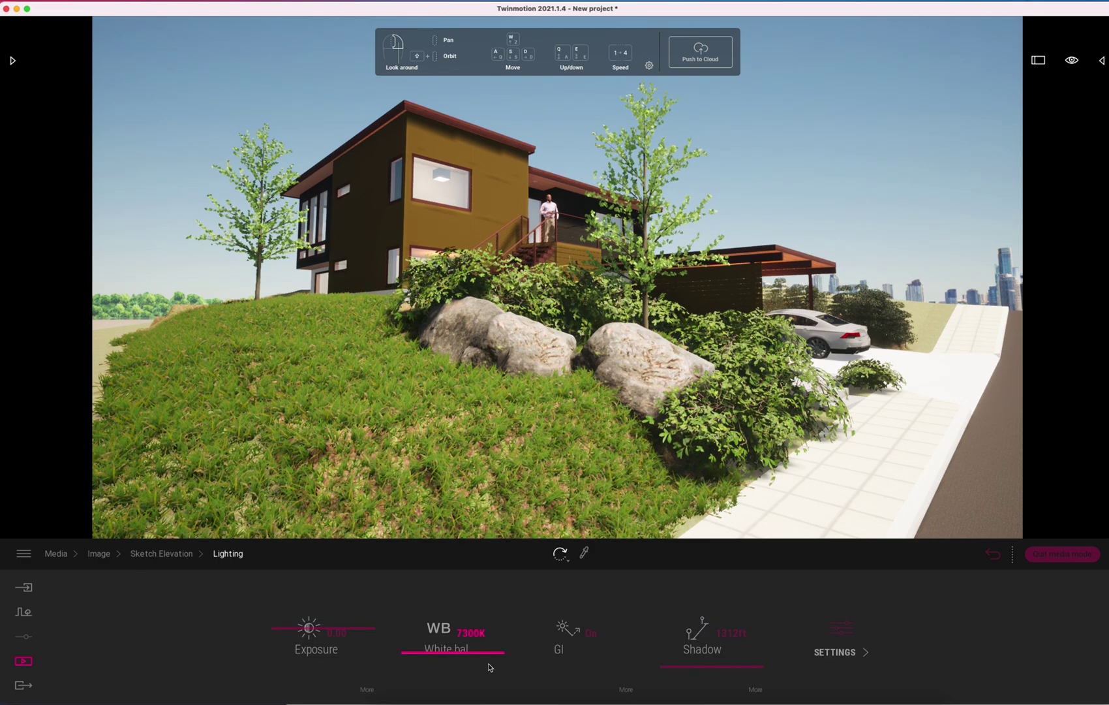
left_click(167, 554)
In Weather, test autumn on the Season slider, then lower vegetation Growth to about 0.03
left_click(450, 652)
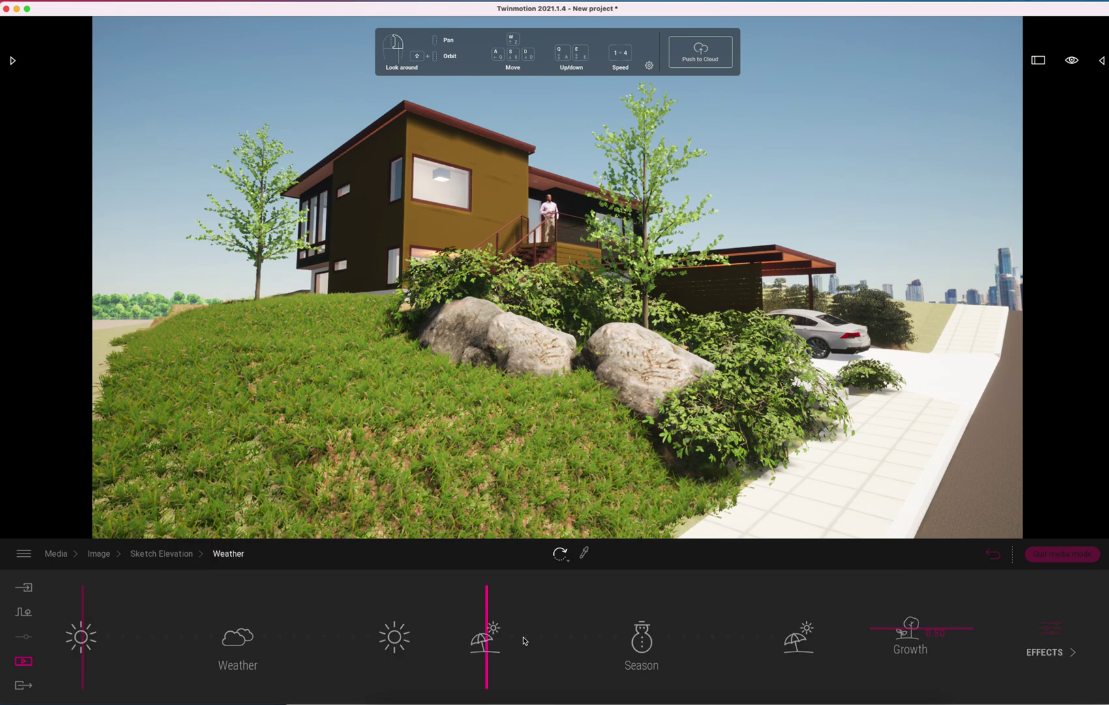
left_click_drag(488, 645, 592, 643)
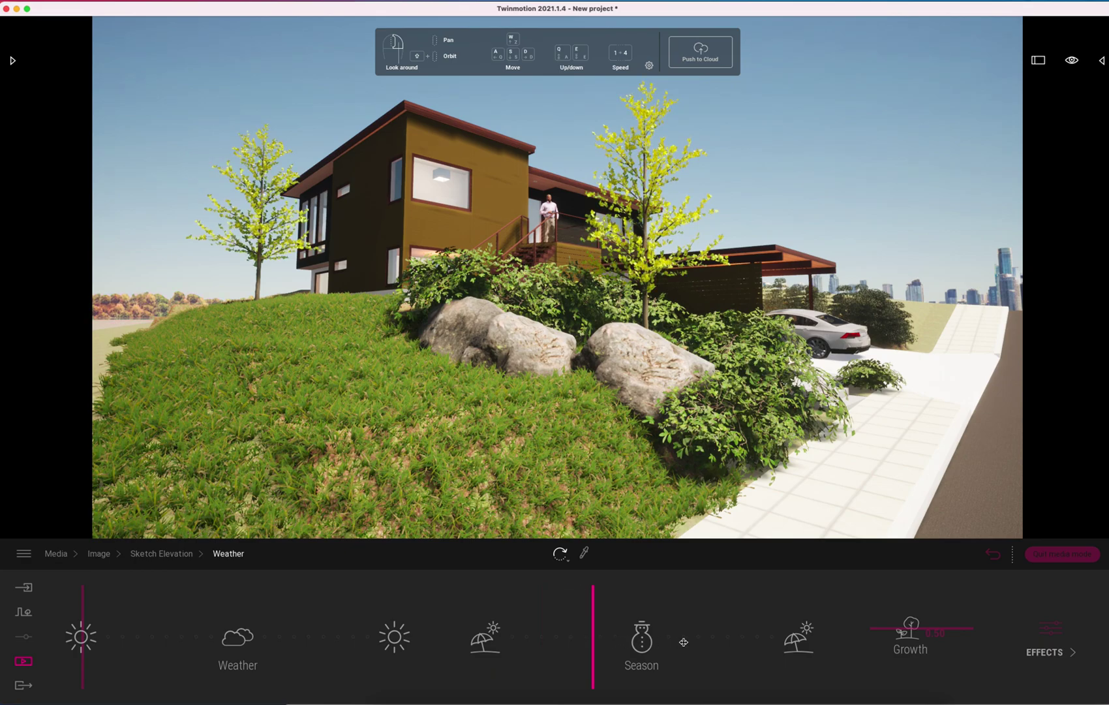
left_click_drag(684, 642, 595, 644)
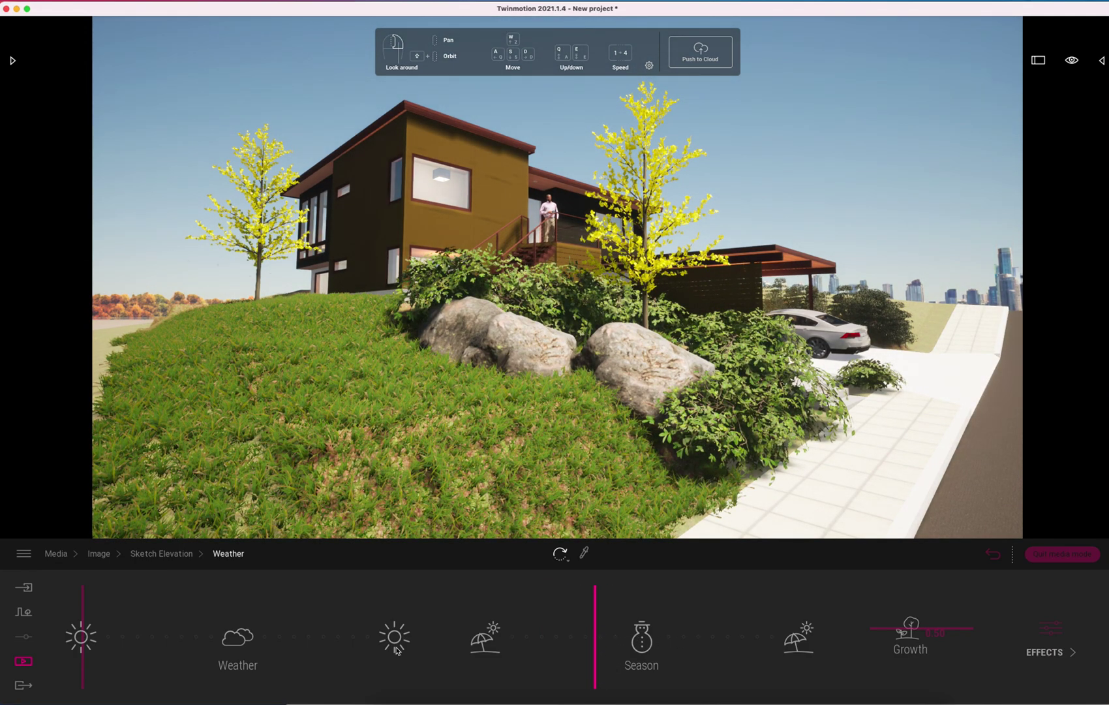
mouse_move(88, 633)
left_mouse_down()
mouse_move(228, 629)
mouse_move(71, 630)
left_mouse_up()
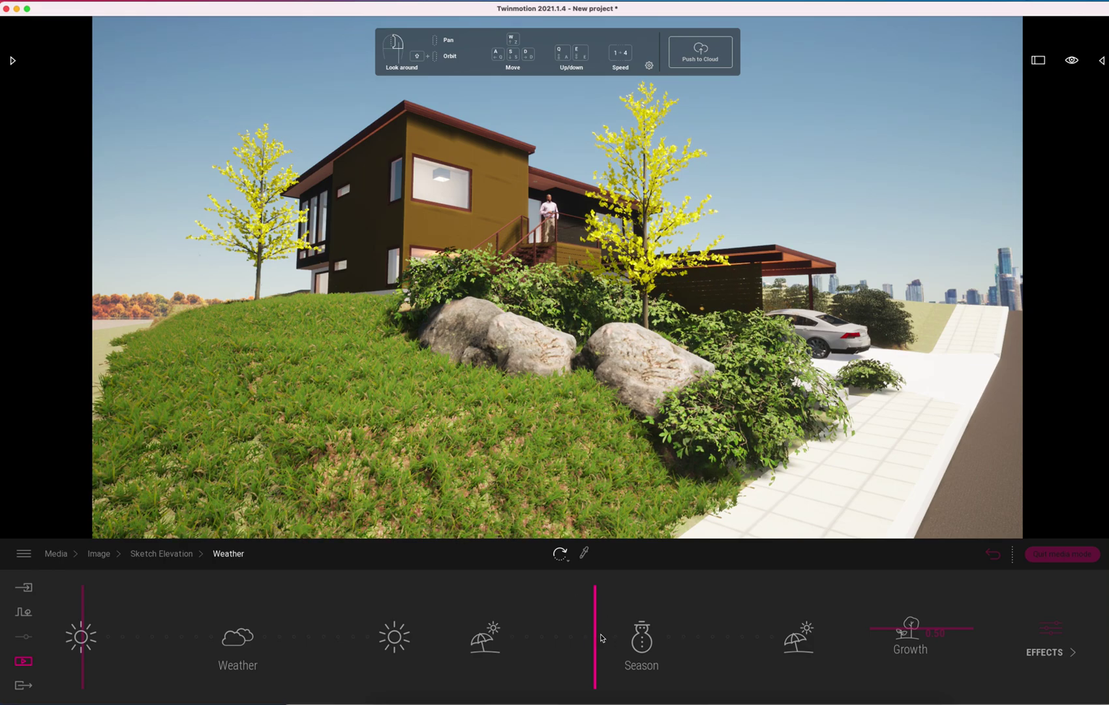
left_click_drag(603, 637, 786, 633)
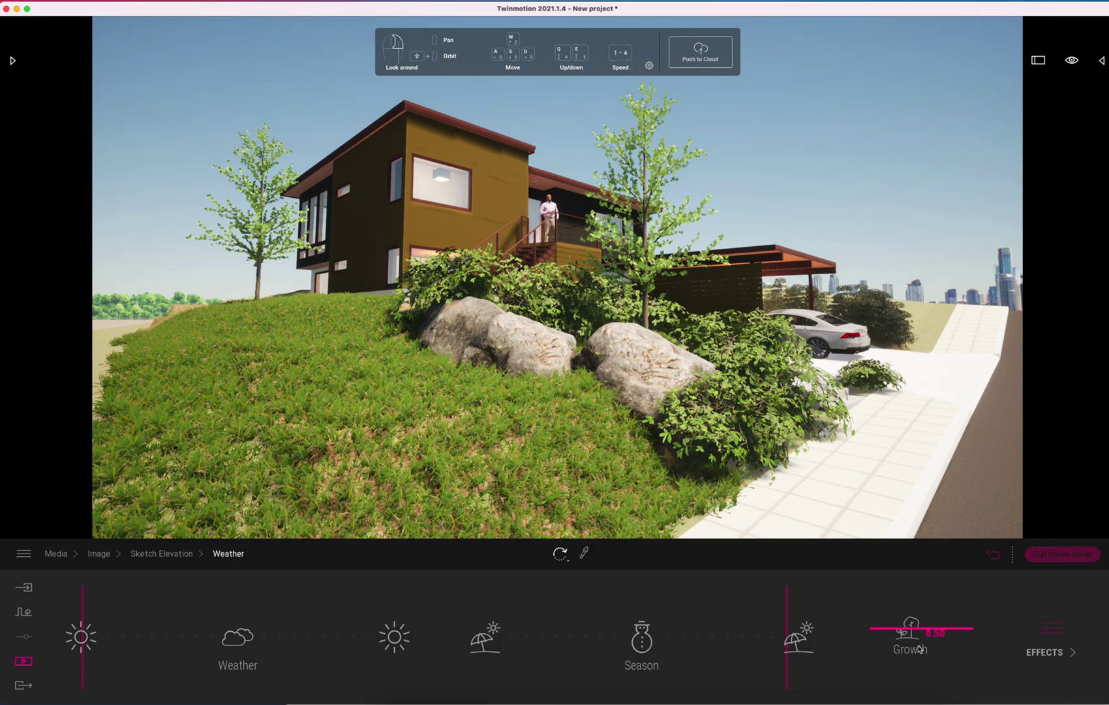
left_click_drag(912, 632, 901, 665)
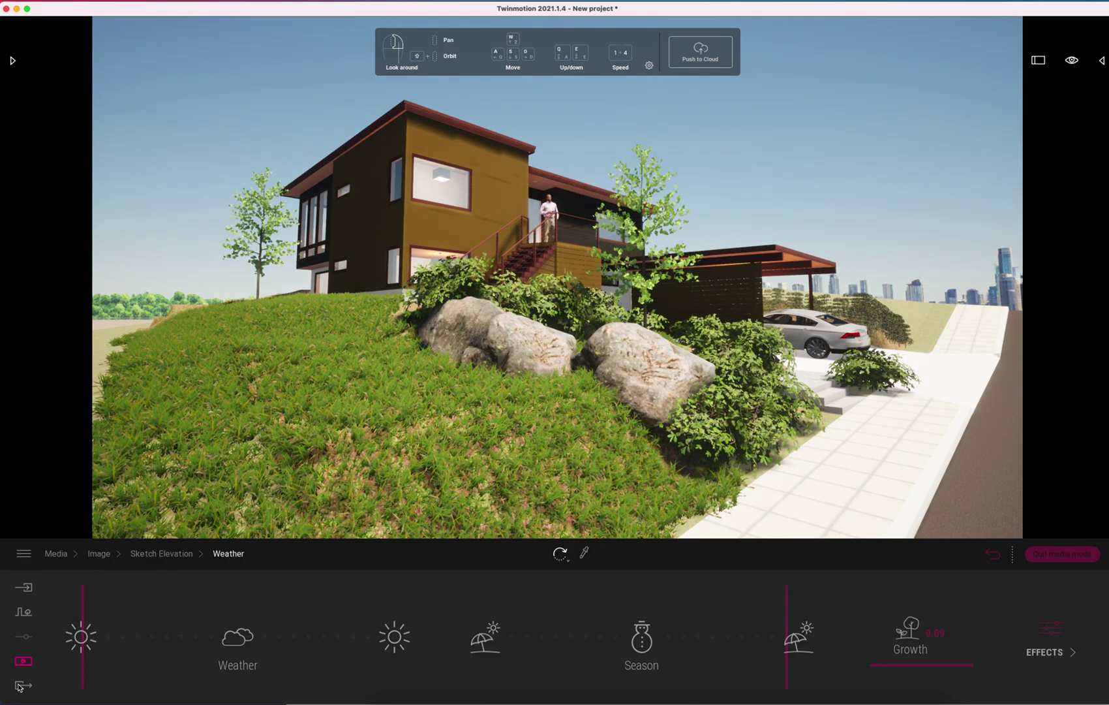
Set Sketch Elevation's Location North offset to about 39° to re-angle the sunlight
left_click(174, 555)
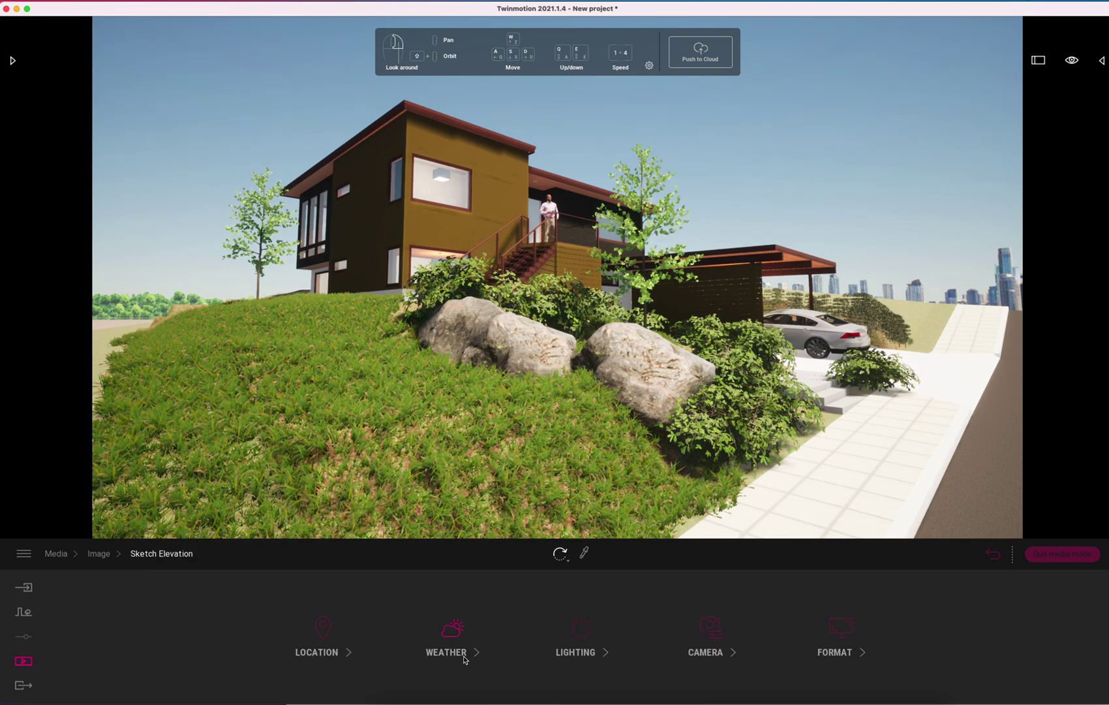
left_click(322, 636)
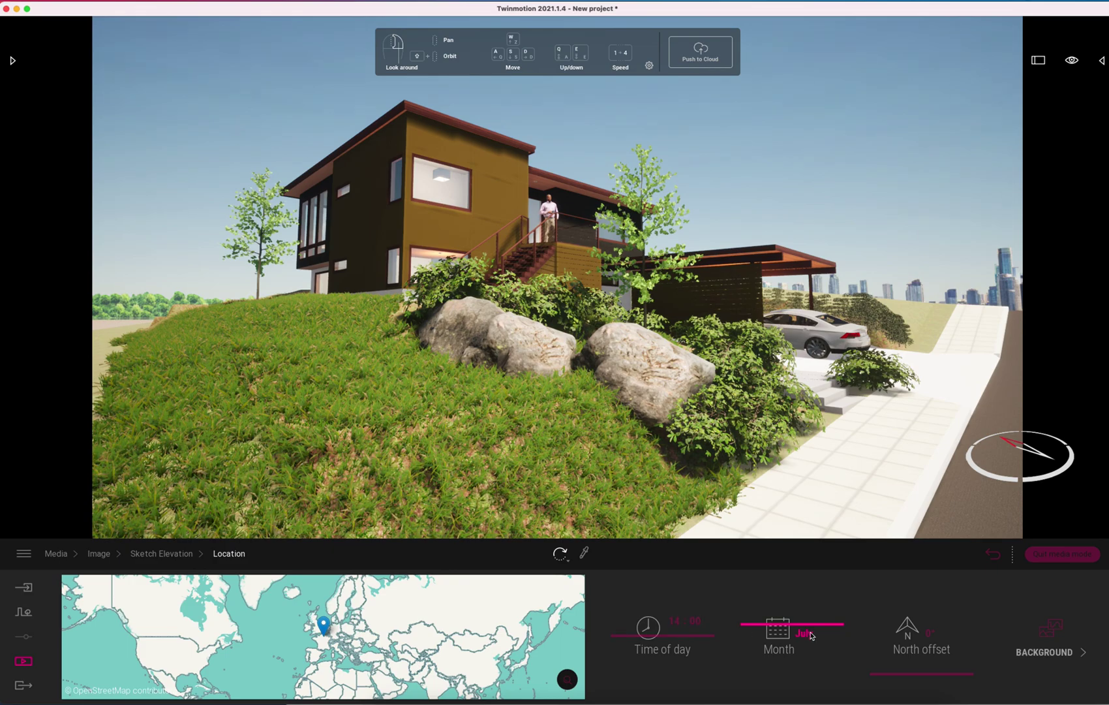
mouse_move(899, 674)
left_mouse_down()
mouse_move(899, 656)
mouse_move(899, 674)
left_mouse_up()
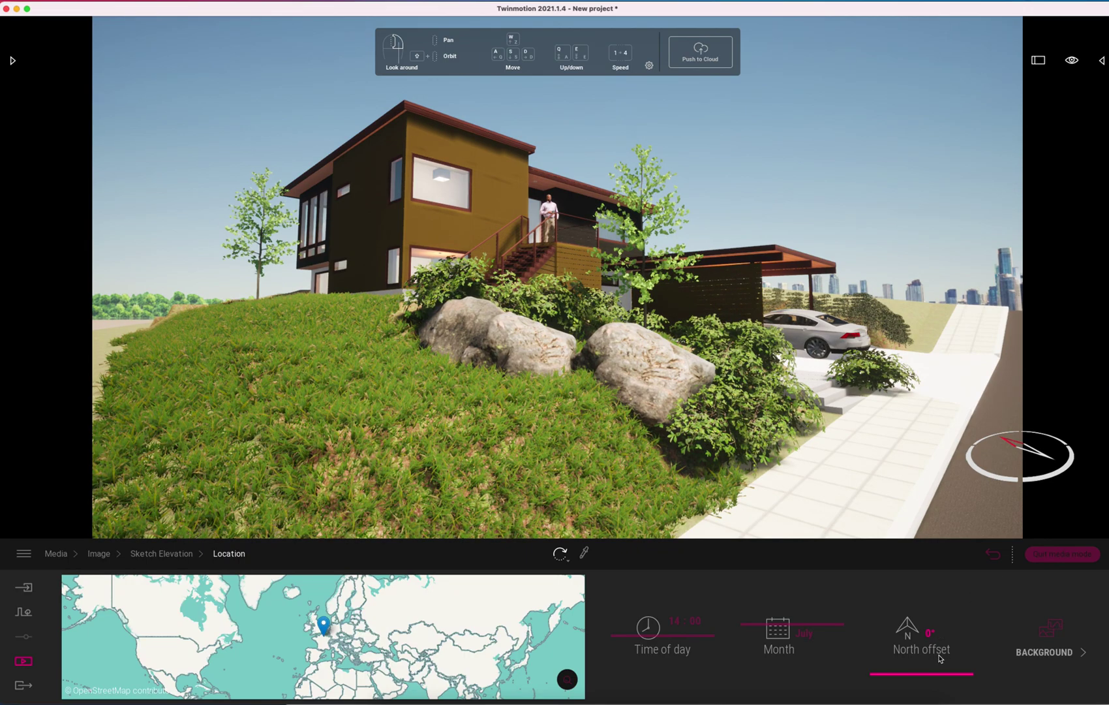
left_click_drag(937, 673, 933, 664)
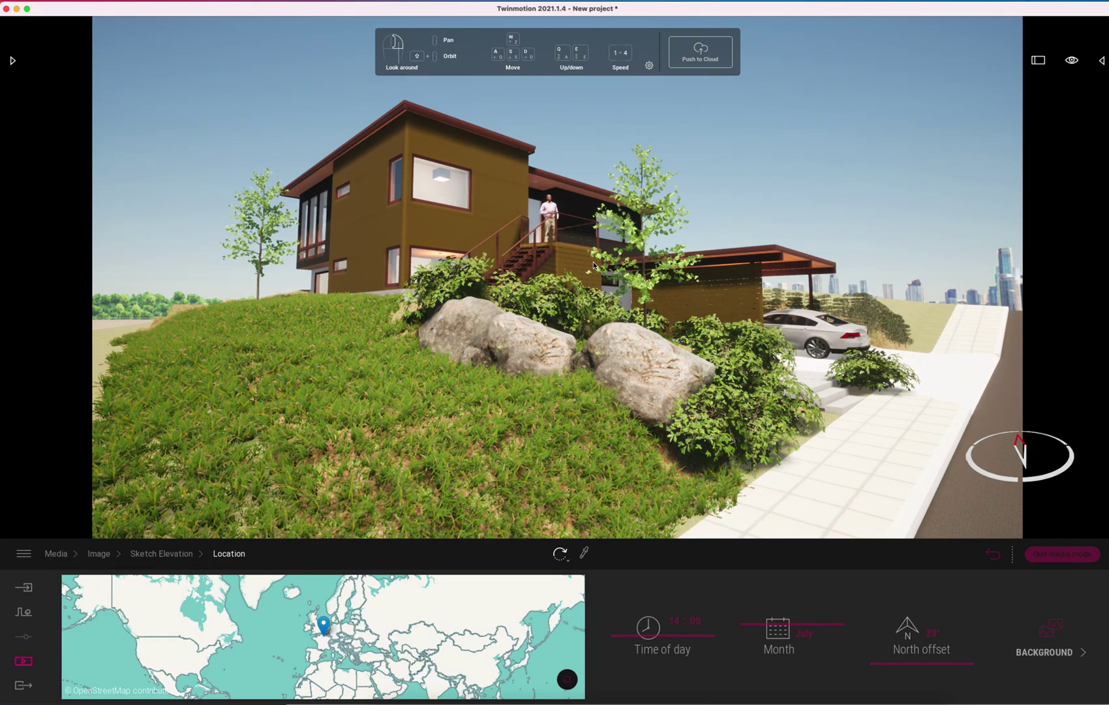
Browse the Location background pictures without changing them, then raise North offset to about 49°
left_click(1052, 642)
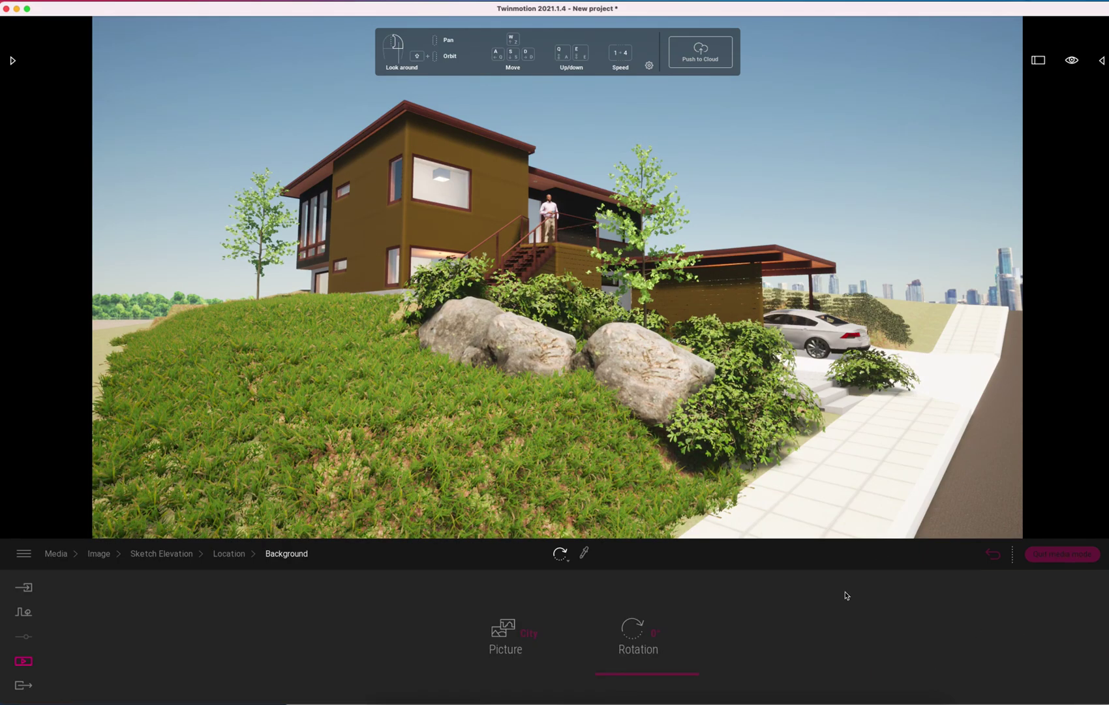
left_click(508, 634)
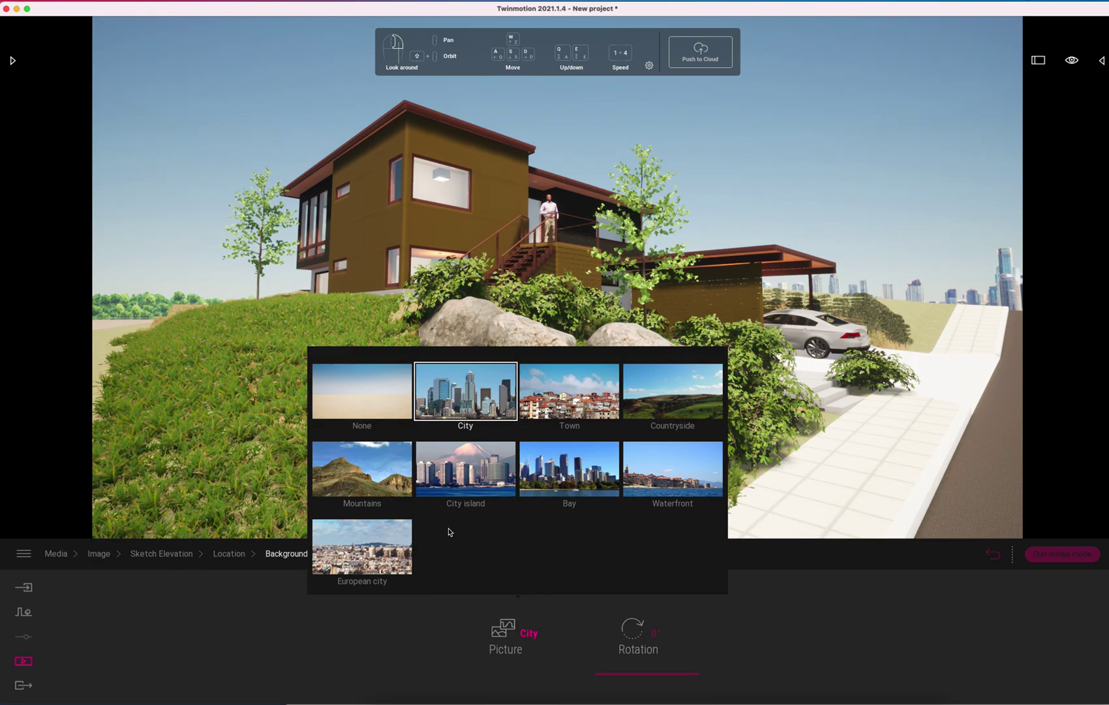
left_click(384, 612)
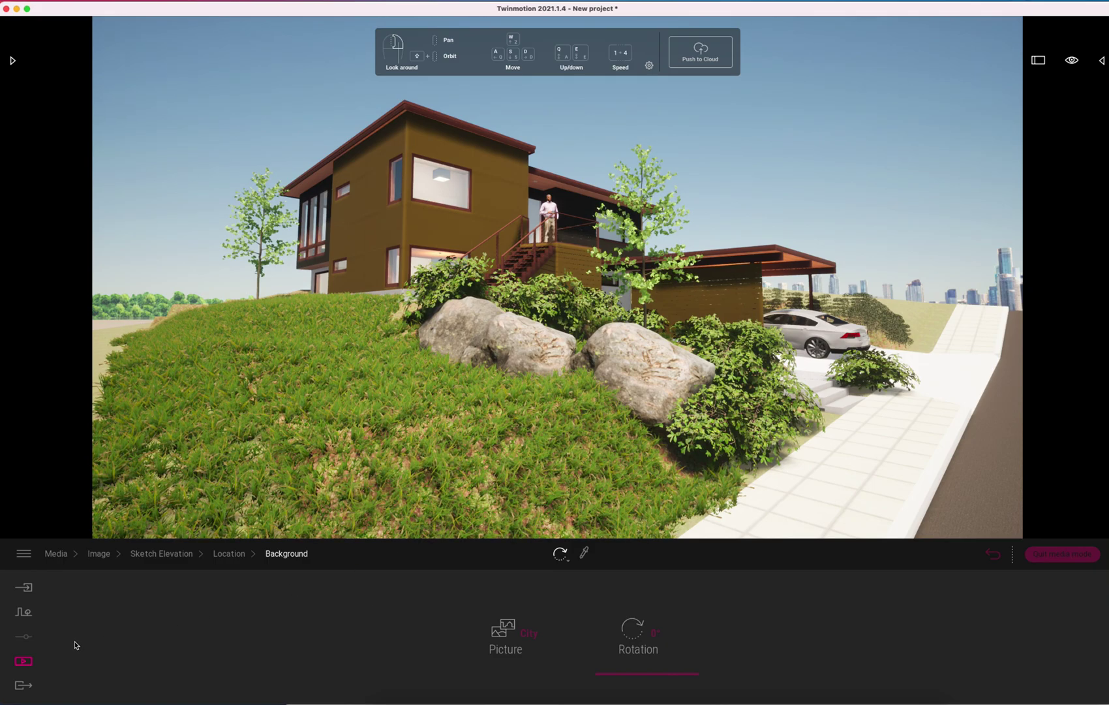
left_click(229, 553)
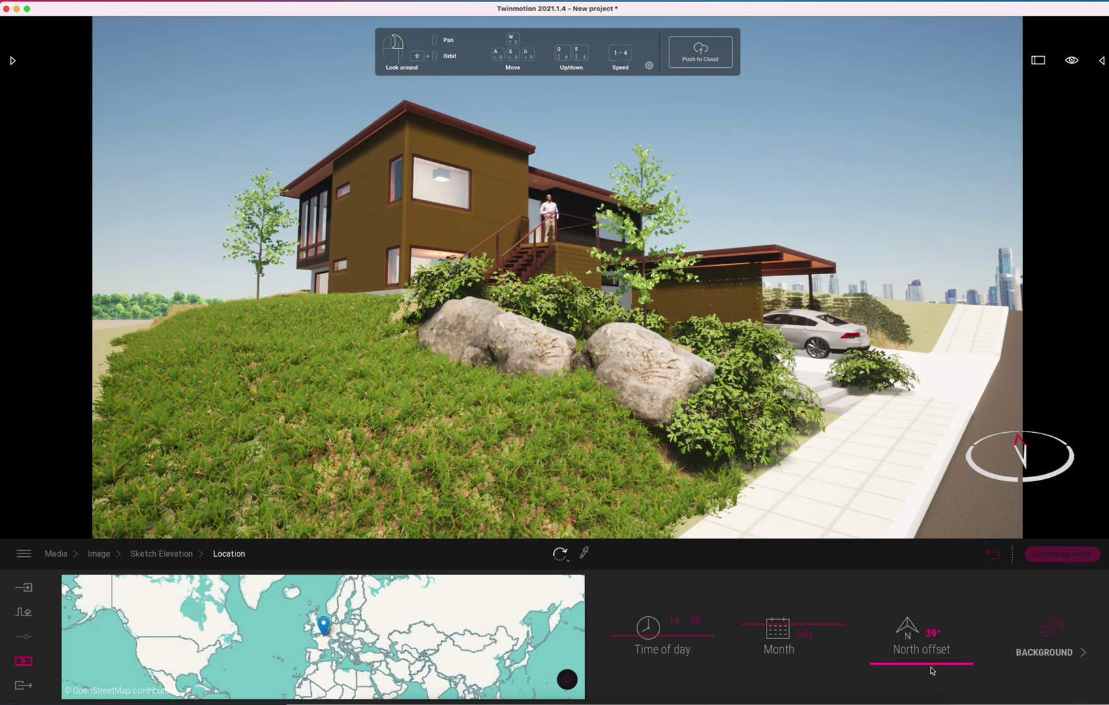
left_click_drag(929, 668, 922, 659)
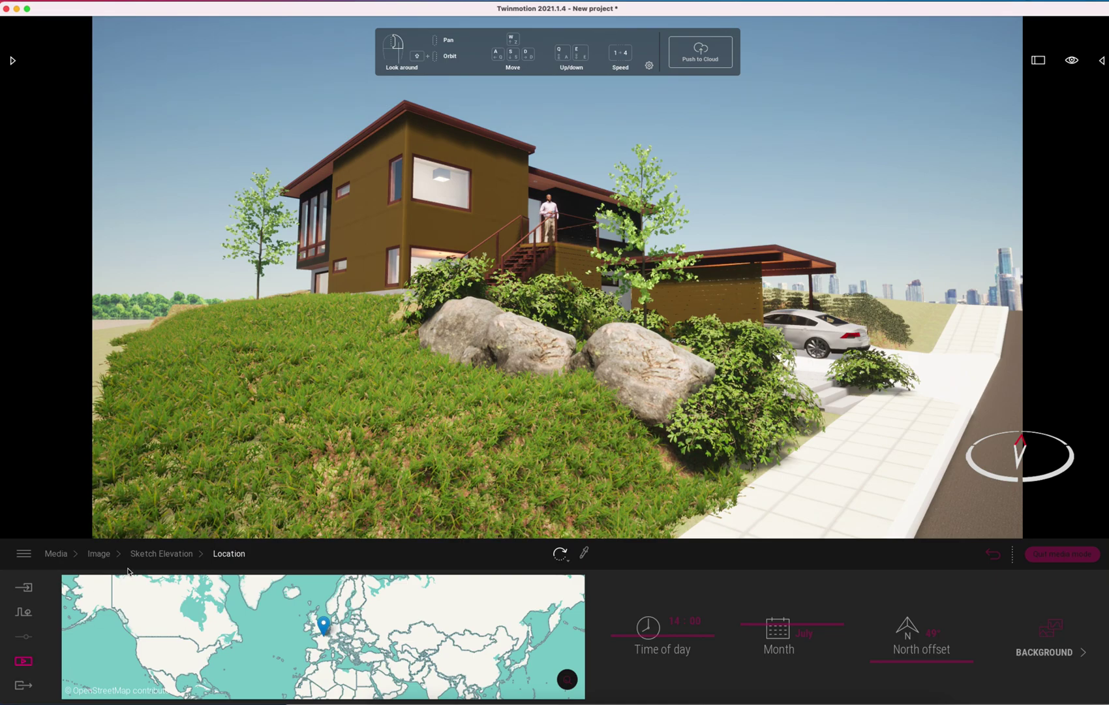
left_click(156, 555)
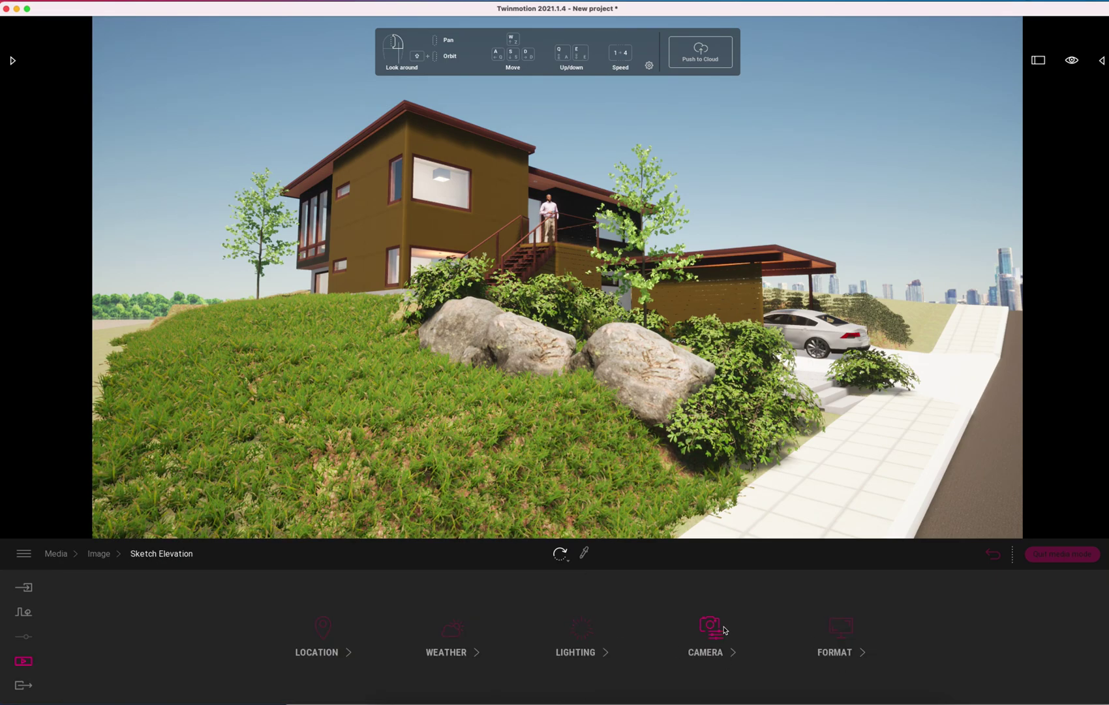
Set Sketch Elevation's output format size to 4K UHD 3840x2160
left_click(833, 652)
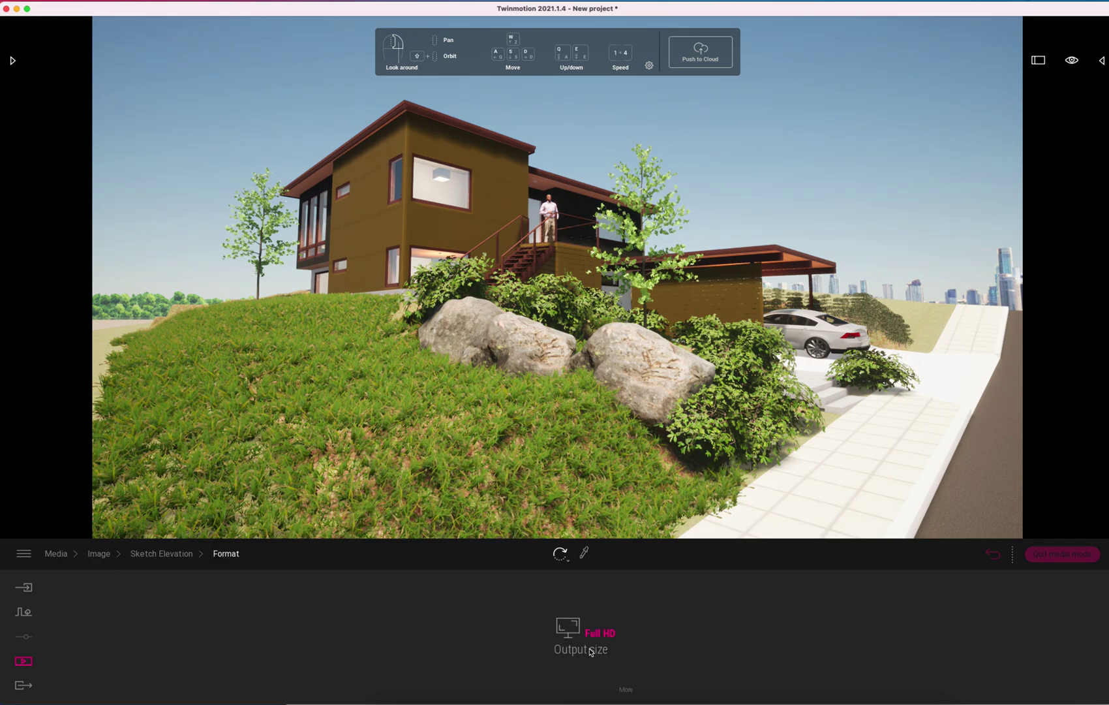
left_click(591, 650)
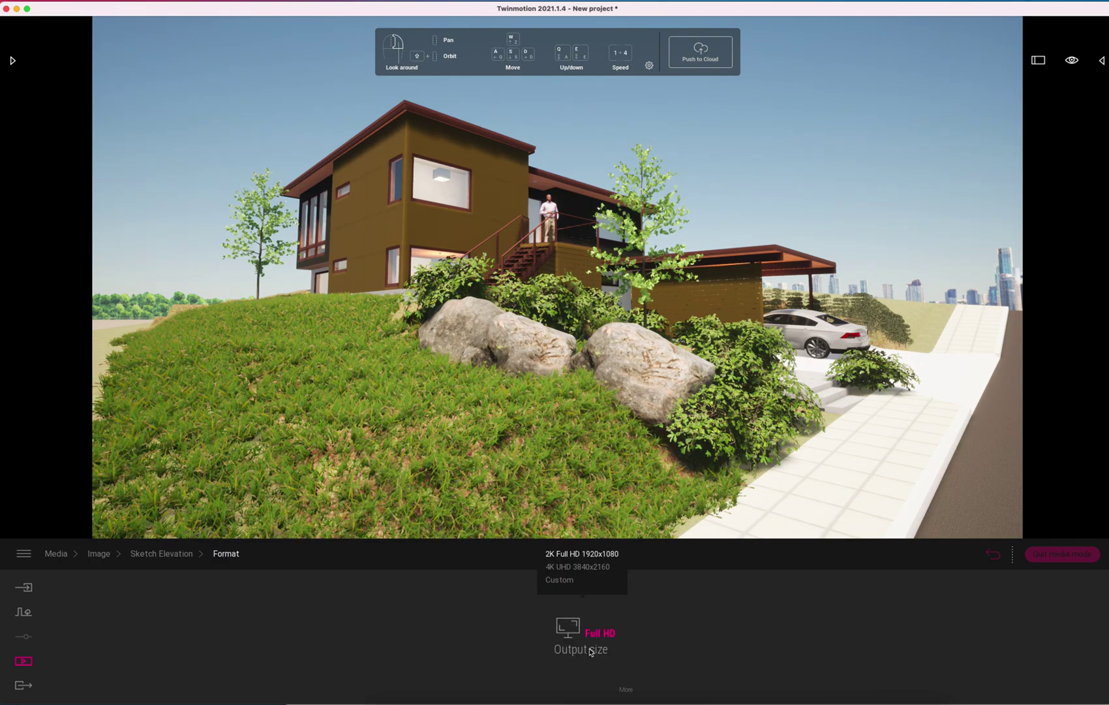
left_click(565, 569)
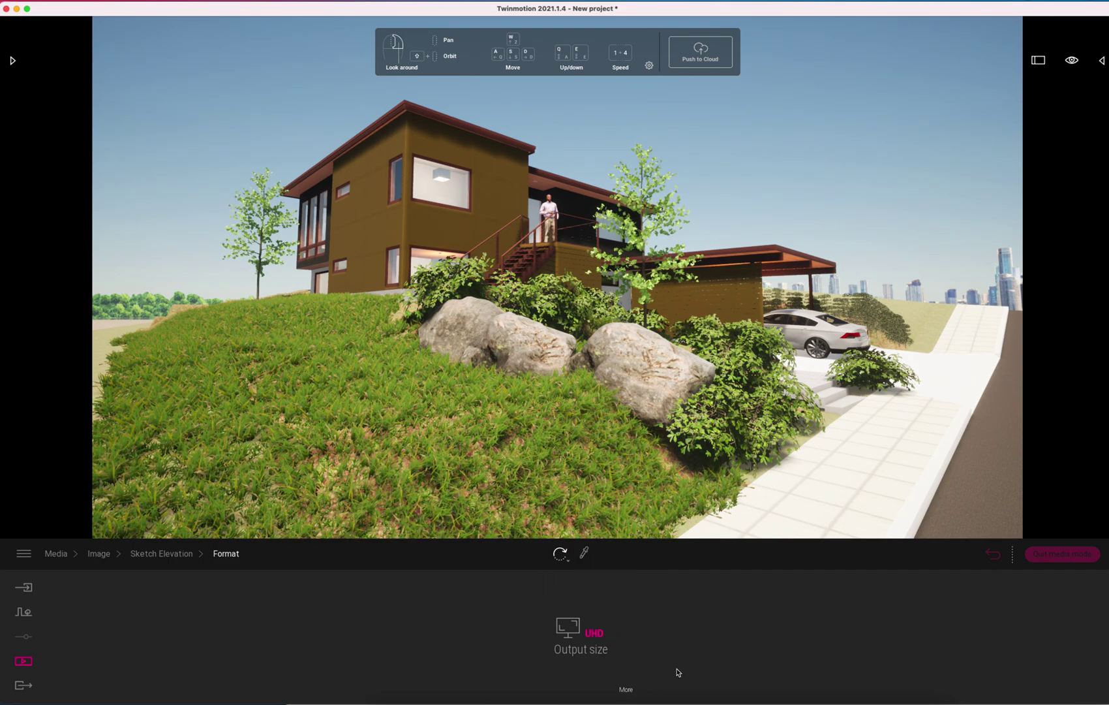
left_click(182, 554)
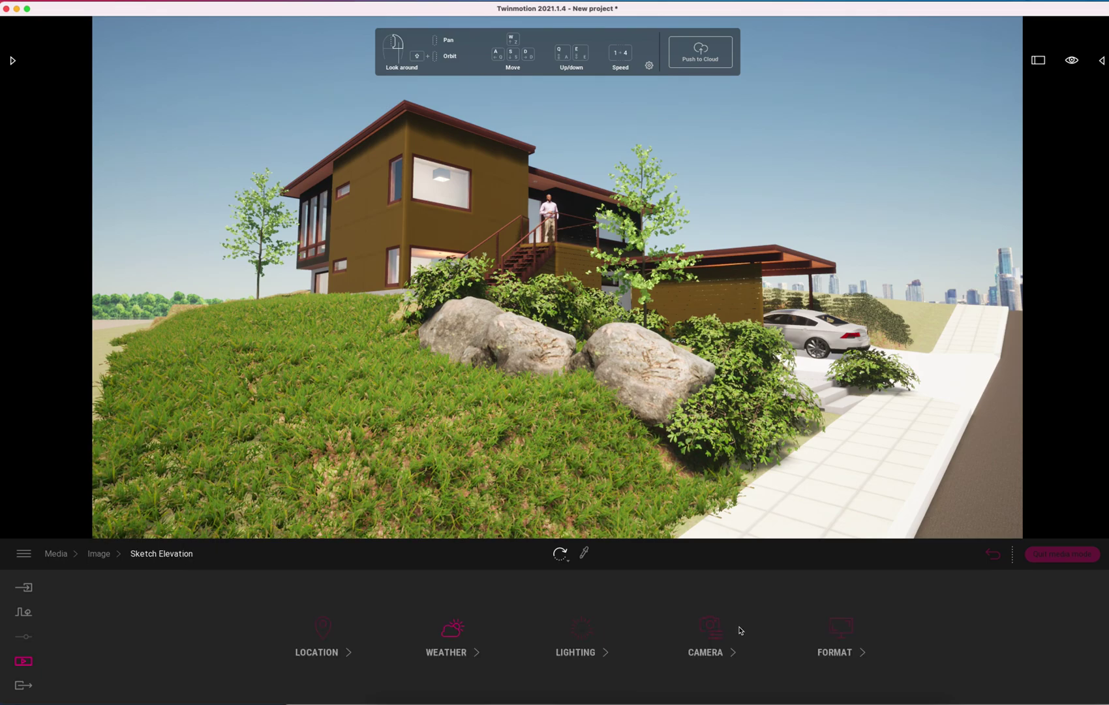
Go to Camera > Visual effects, peek at Clay render, then open Filters, still set to None
left_click(707, 630)
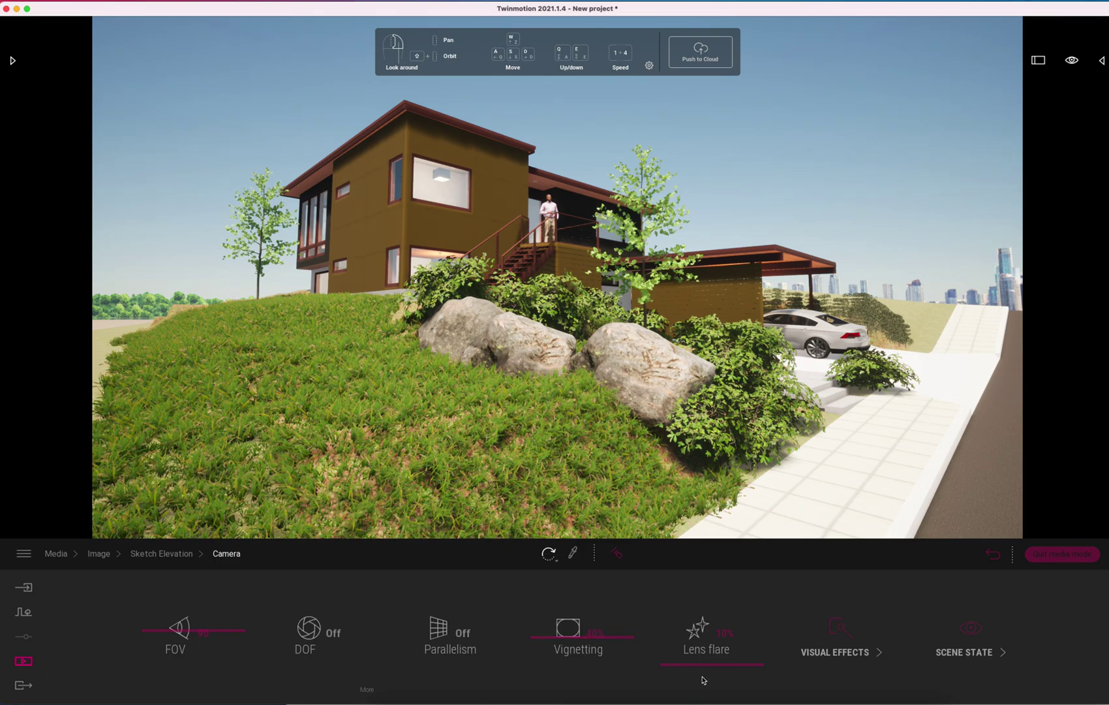
left_click(838, 630)
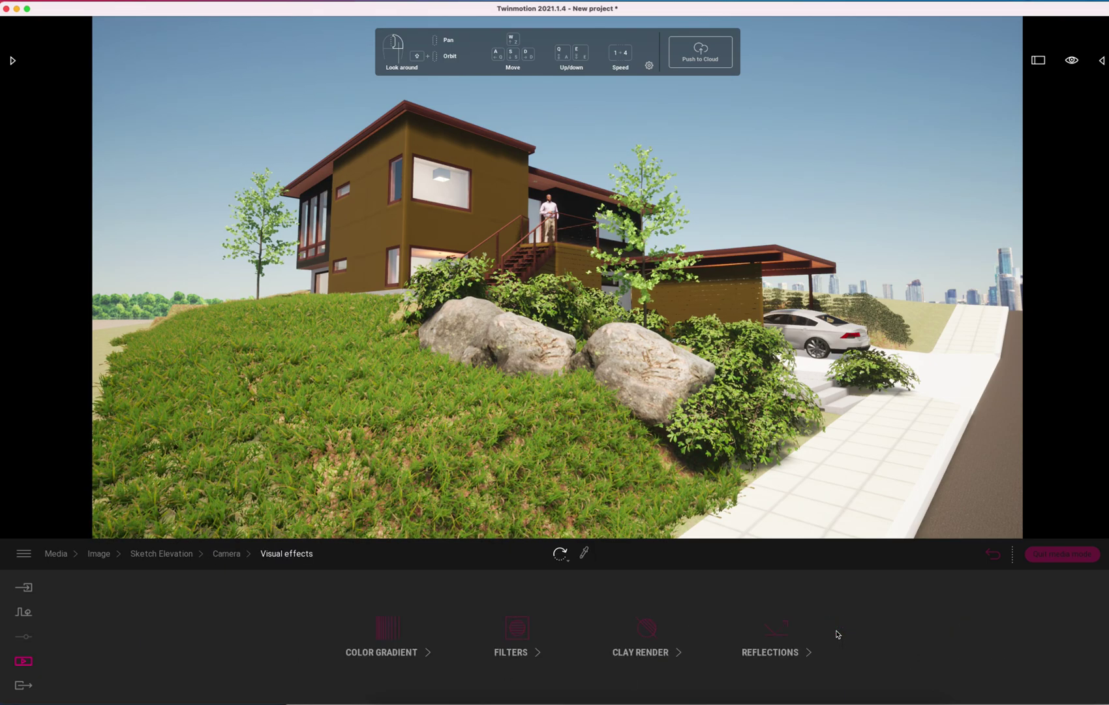
left_click(652, 649)
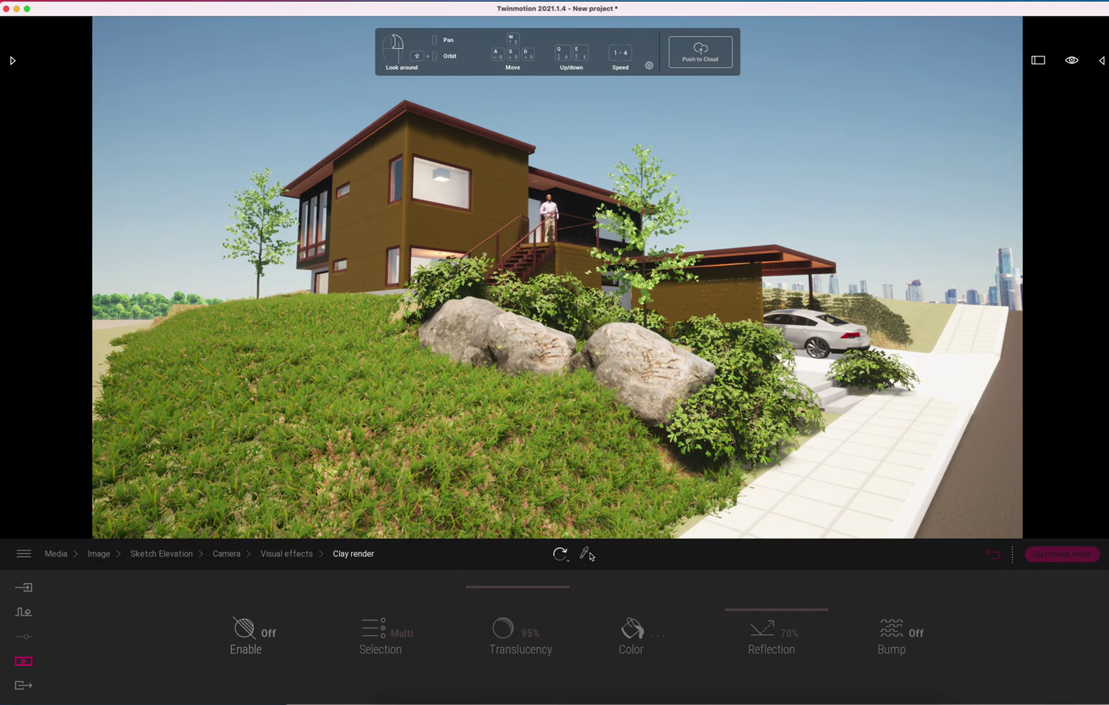
left_click(302, 556)
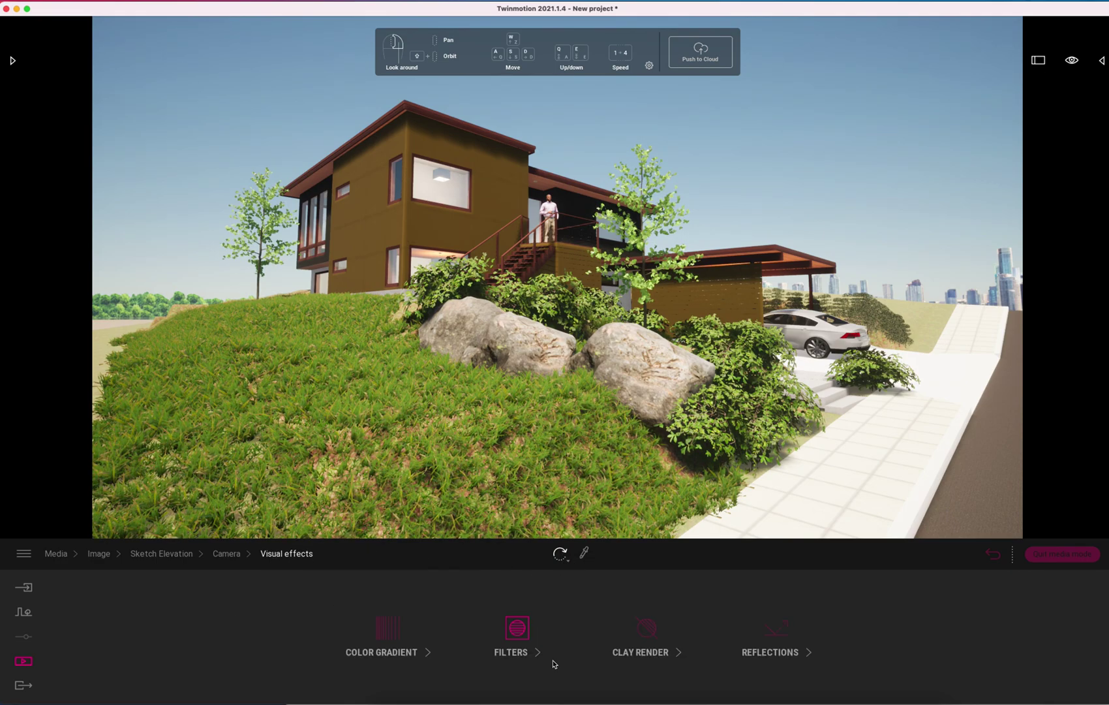
left_click(516, 631)
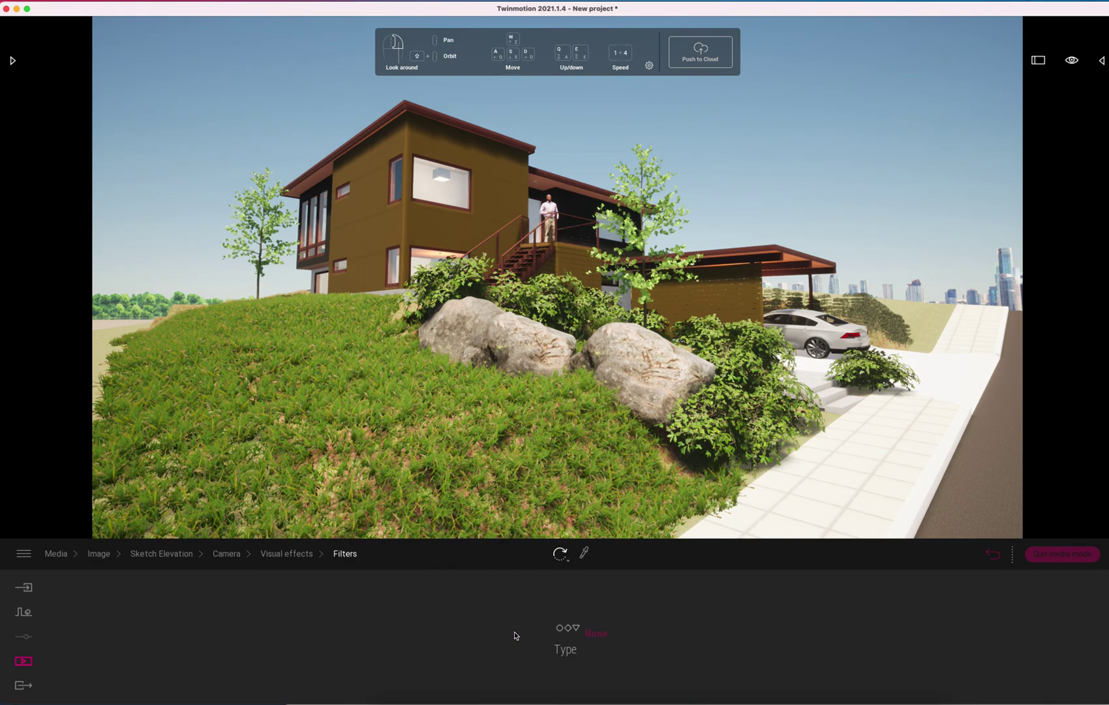
Preview the Blueprint 1, Ballpoint Pen and Blueprint 2 filters on the scene
left_click(602, 636)
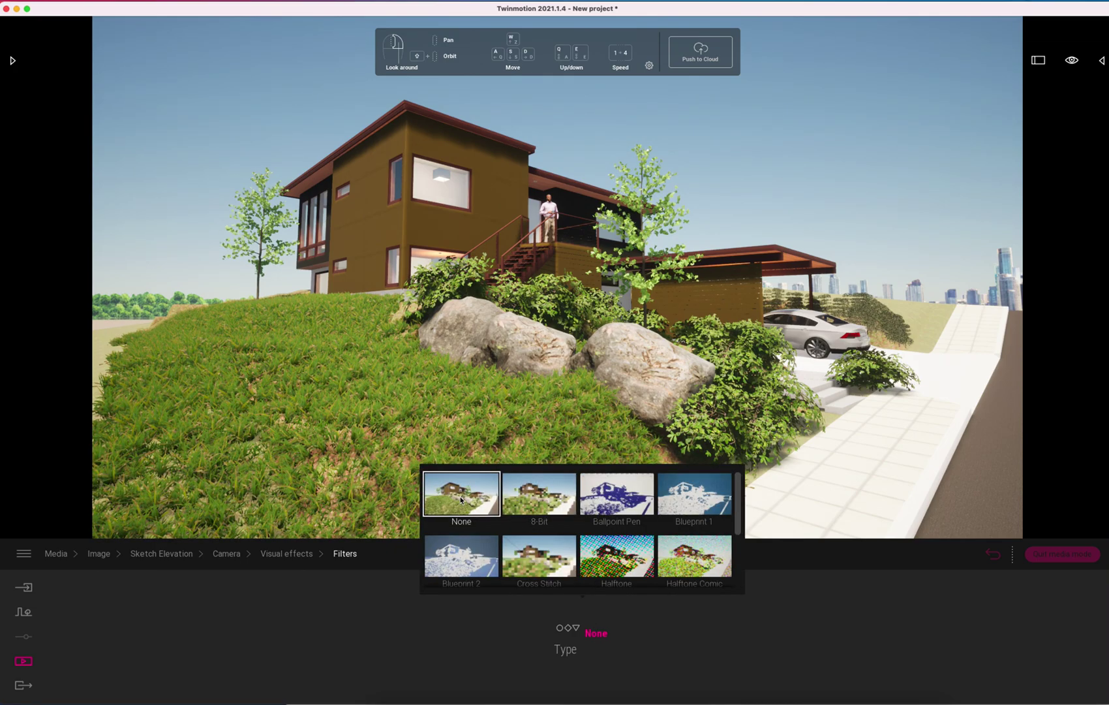
scroll(561, 541, "down", 5)
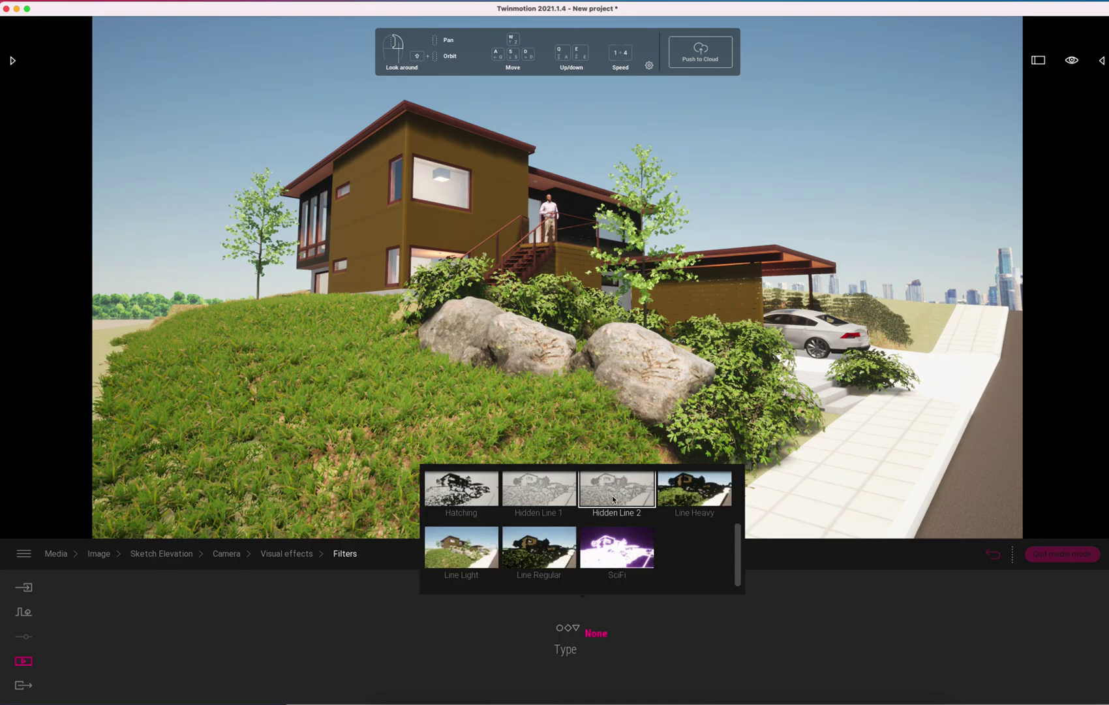
scroll(612, 499, "up", 2)
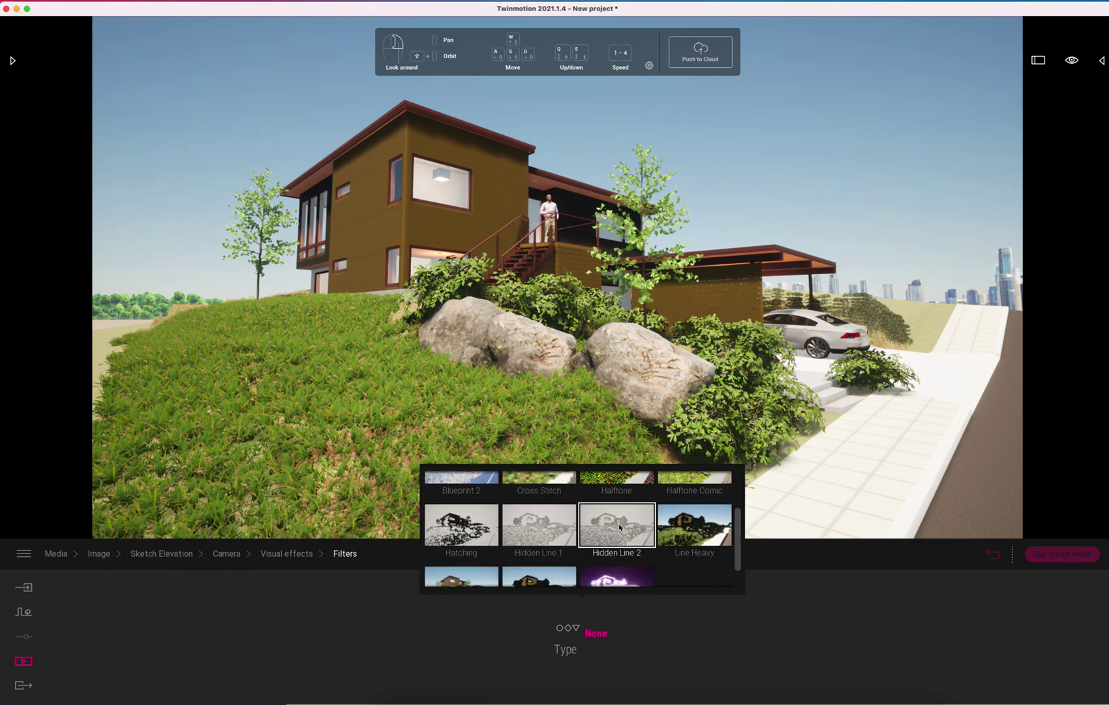
scroll(610, 529, "up", 3)
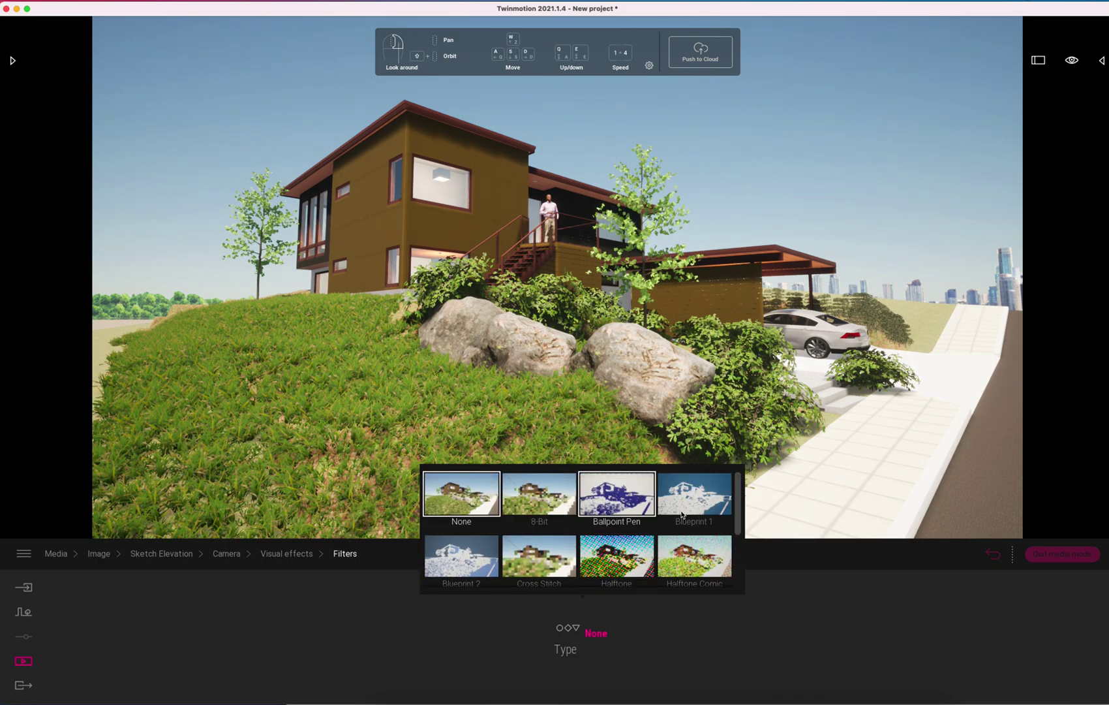
left_click(685, 506)
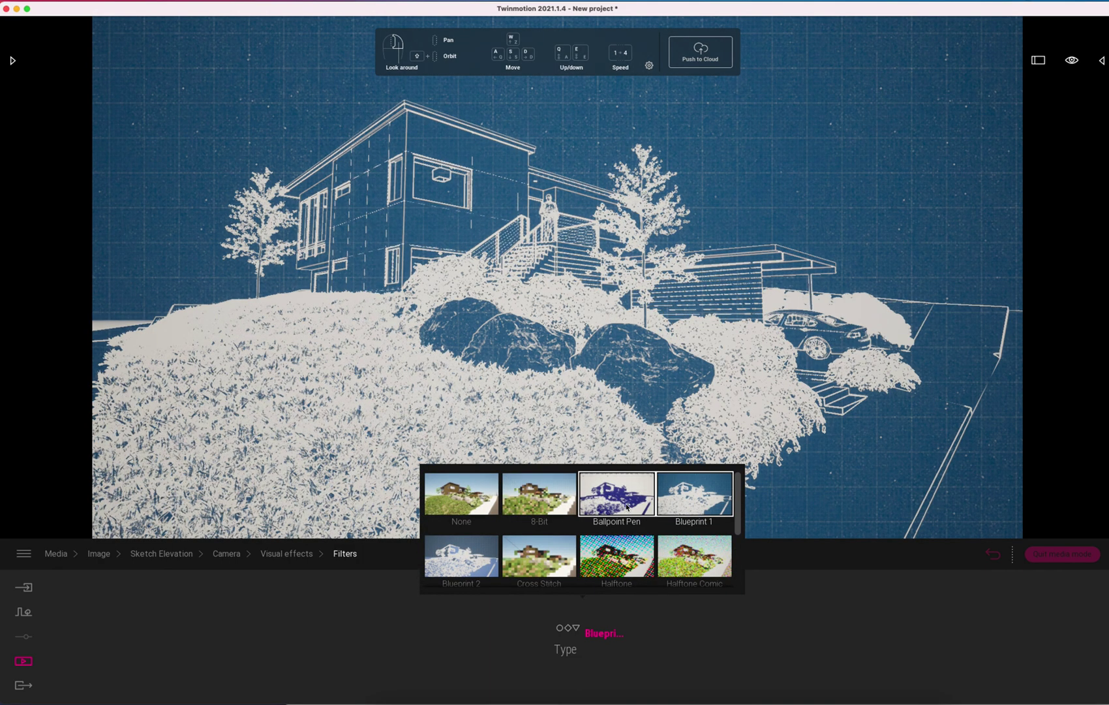
left_click(636, 501)
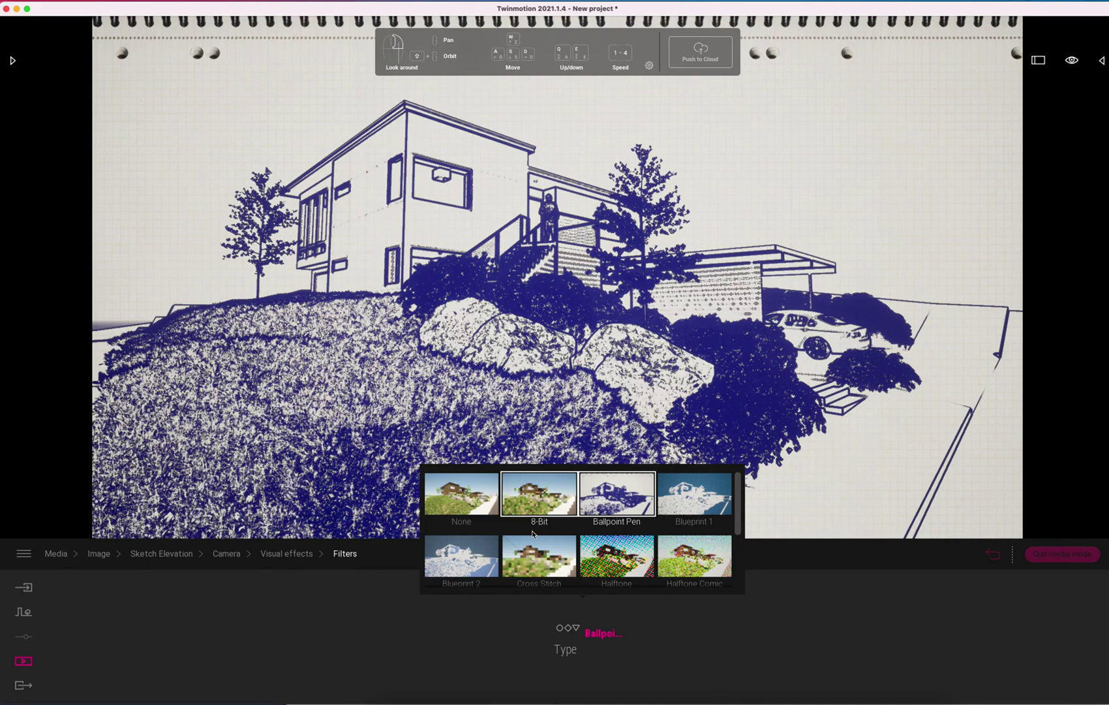
left_click(475, 553)
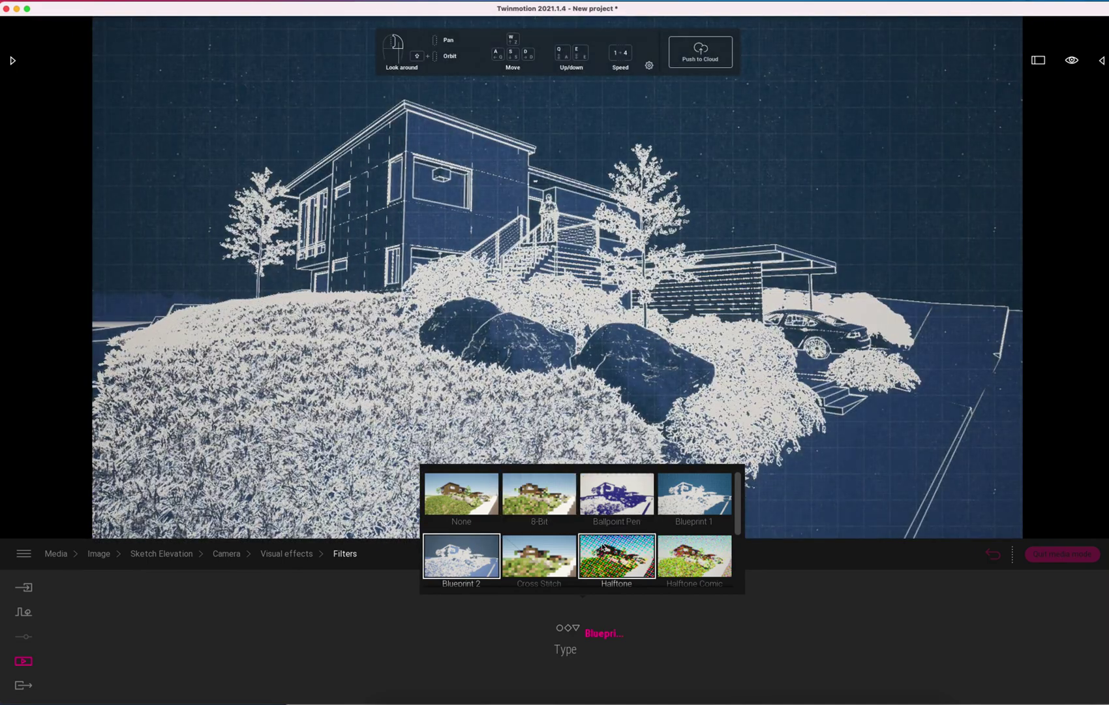
Set Sketch Elevation's filter type to Hidden Line 2
left_click(599, 632)
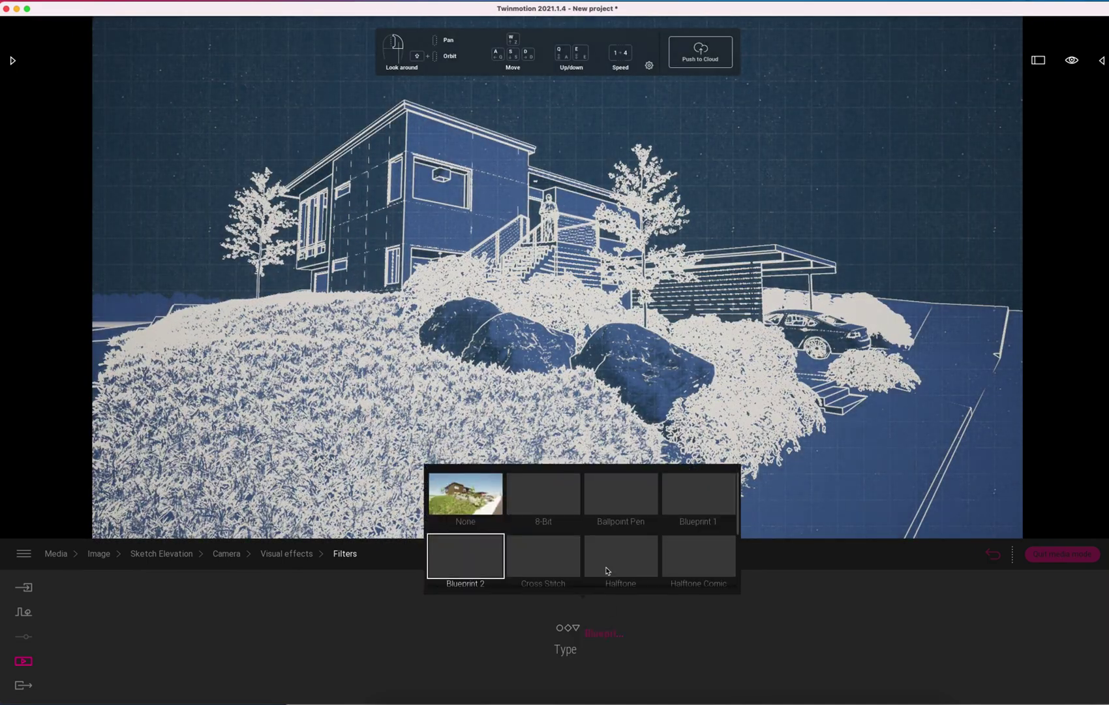
scroll(610, 560, "down", 3)
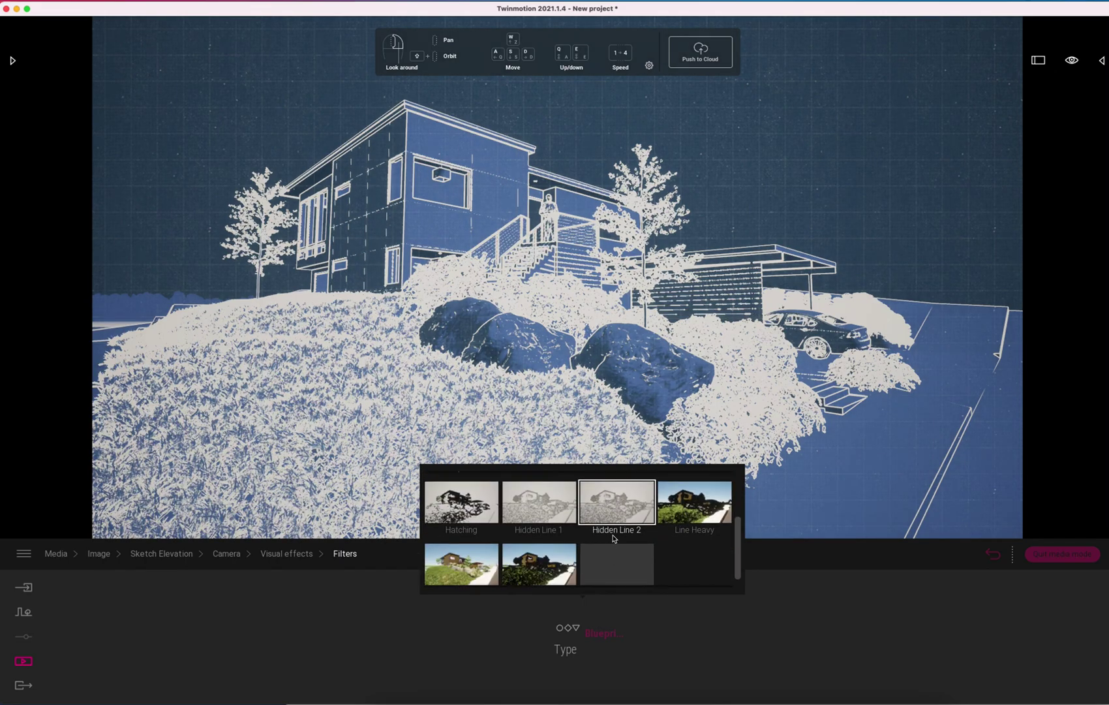
left_click(620, 497)
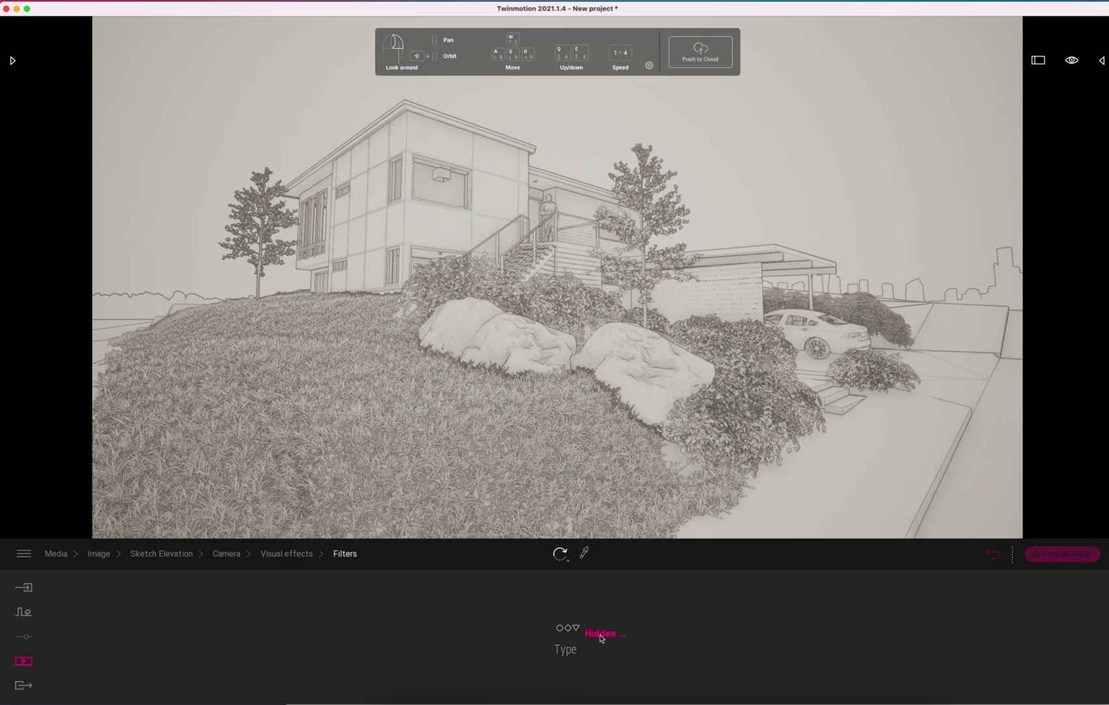
Compare Hidden Line 1, keep Hidden Line 2, and return to the Media image list
left_click(602, 638)
scroll(564, 552, "down", 1)
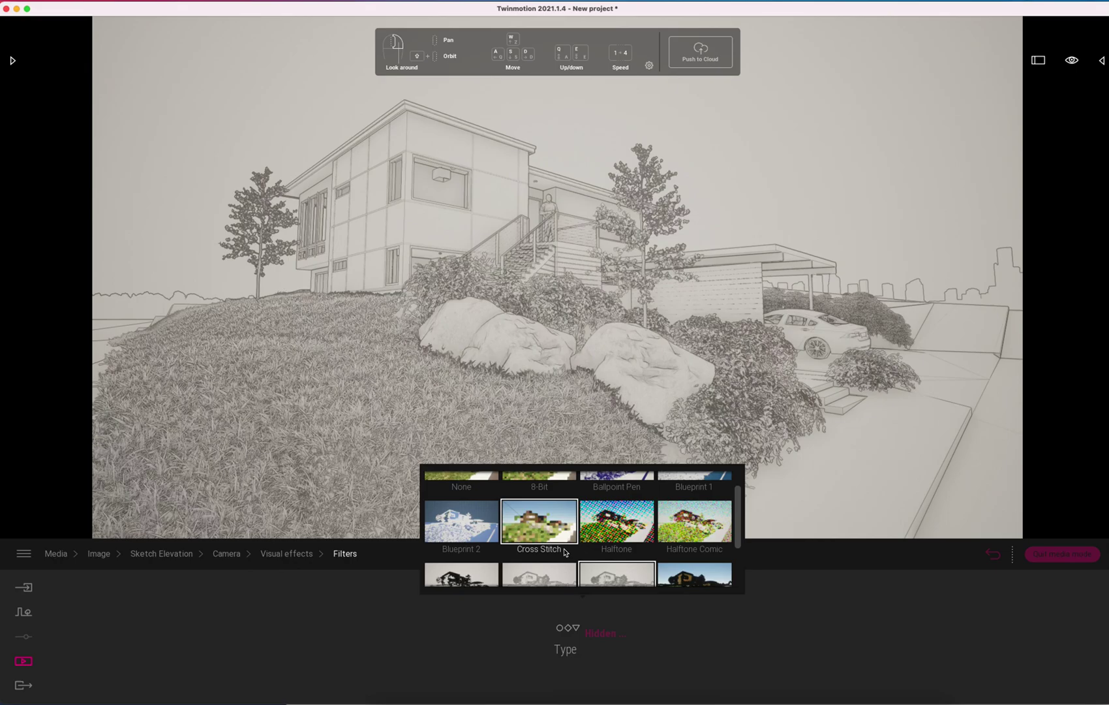
scroll(565, 552, "down", 2)
left_click(547, 513)
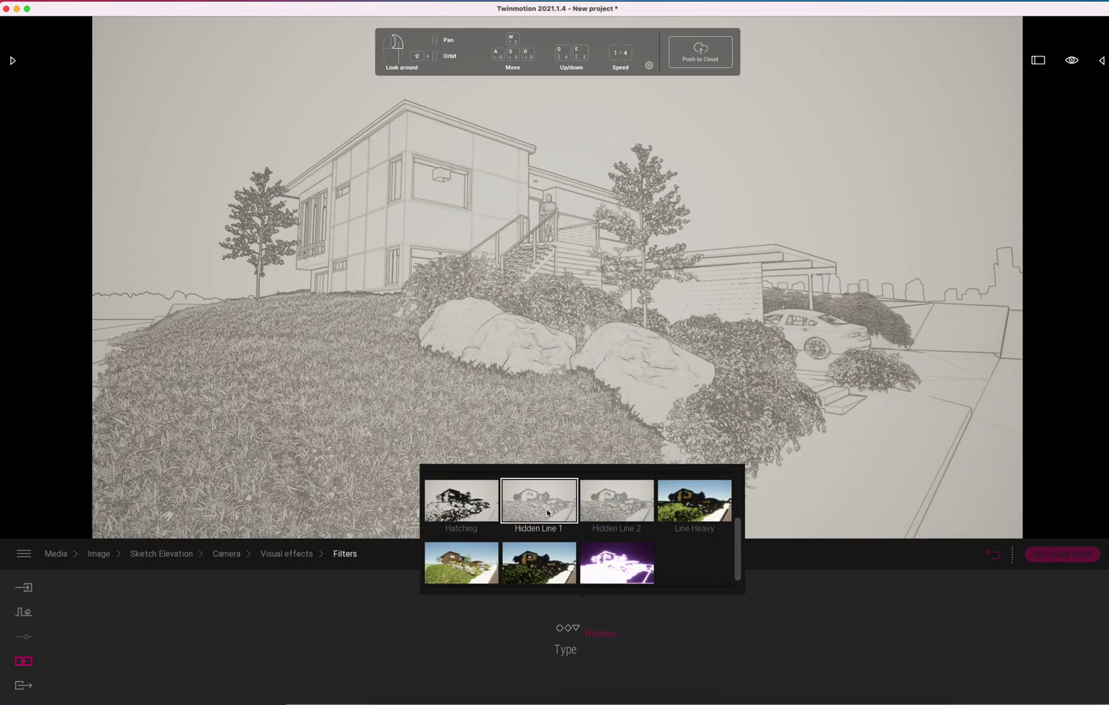
left_click(603, 509)
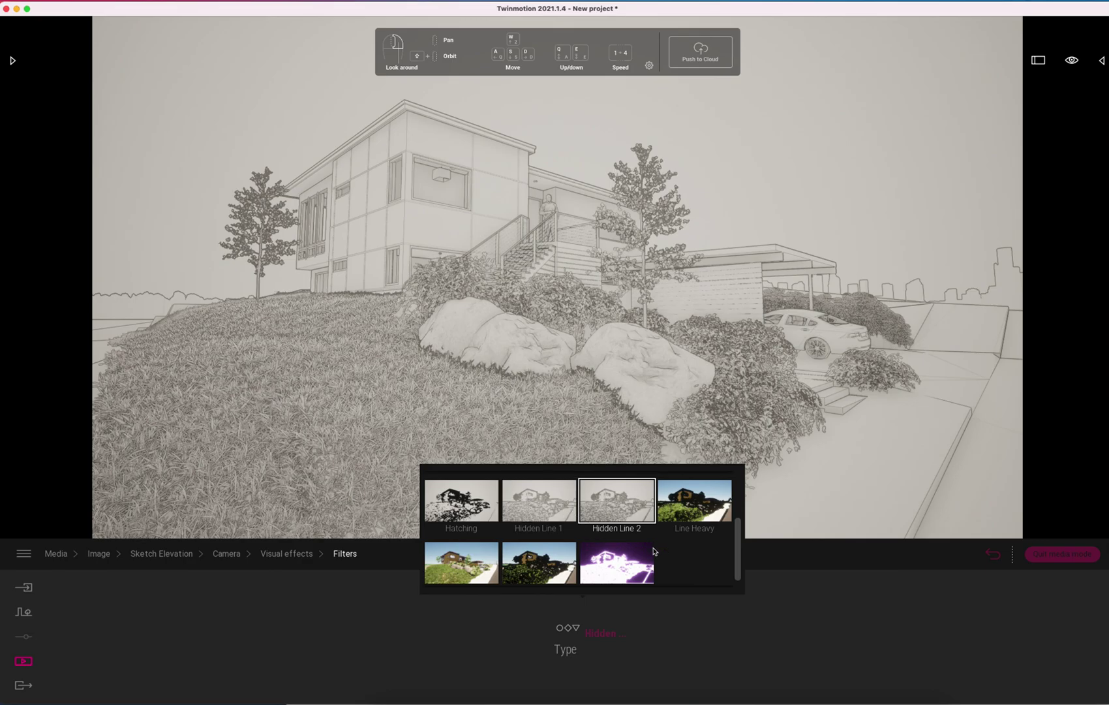
left_click(869, 660)
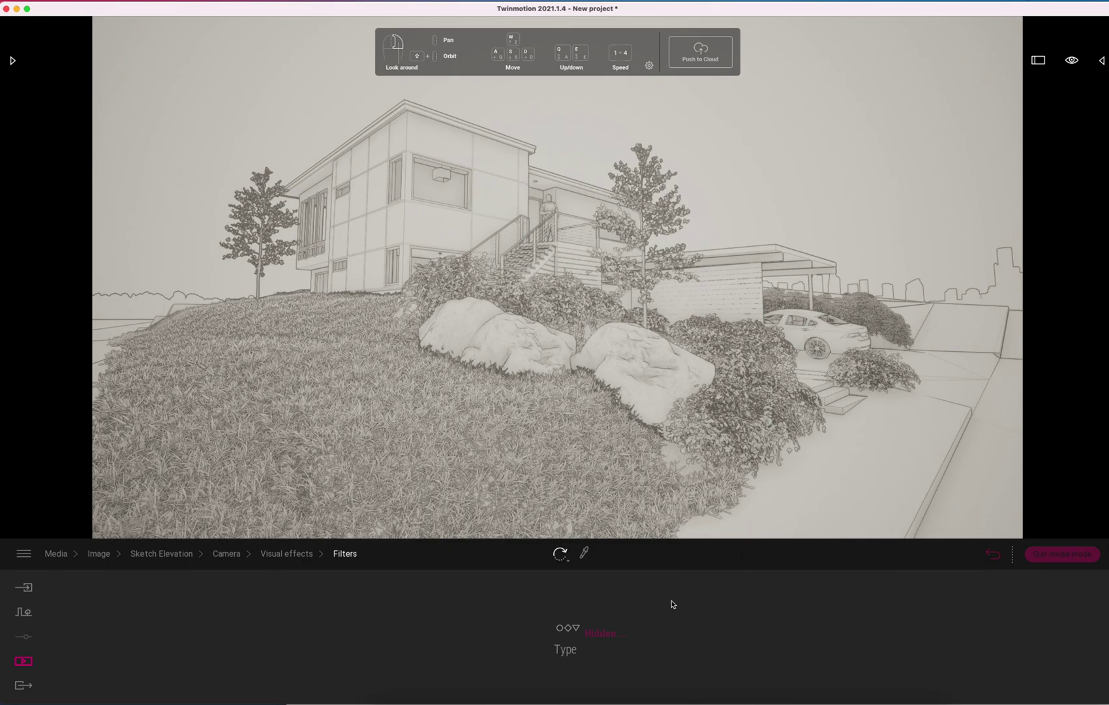
left_click(992, 554)
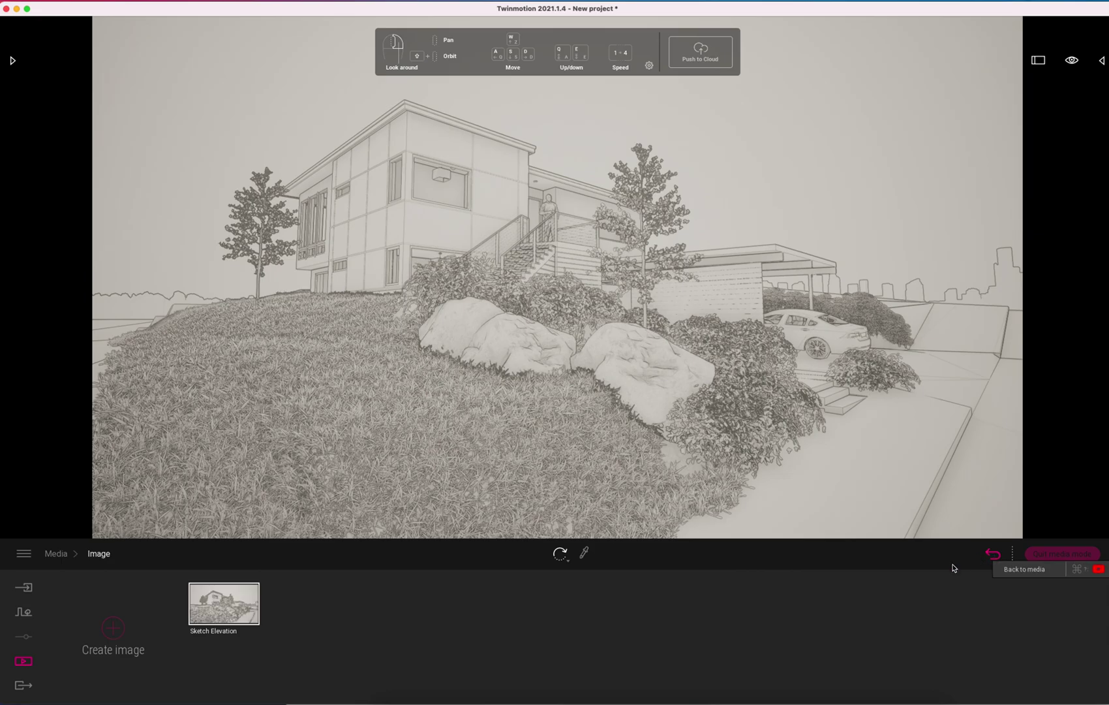
Create a new Image4 and set its Visual effects filter type to None
mouse_move(216, 613)
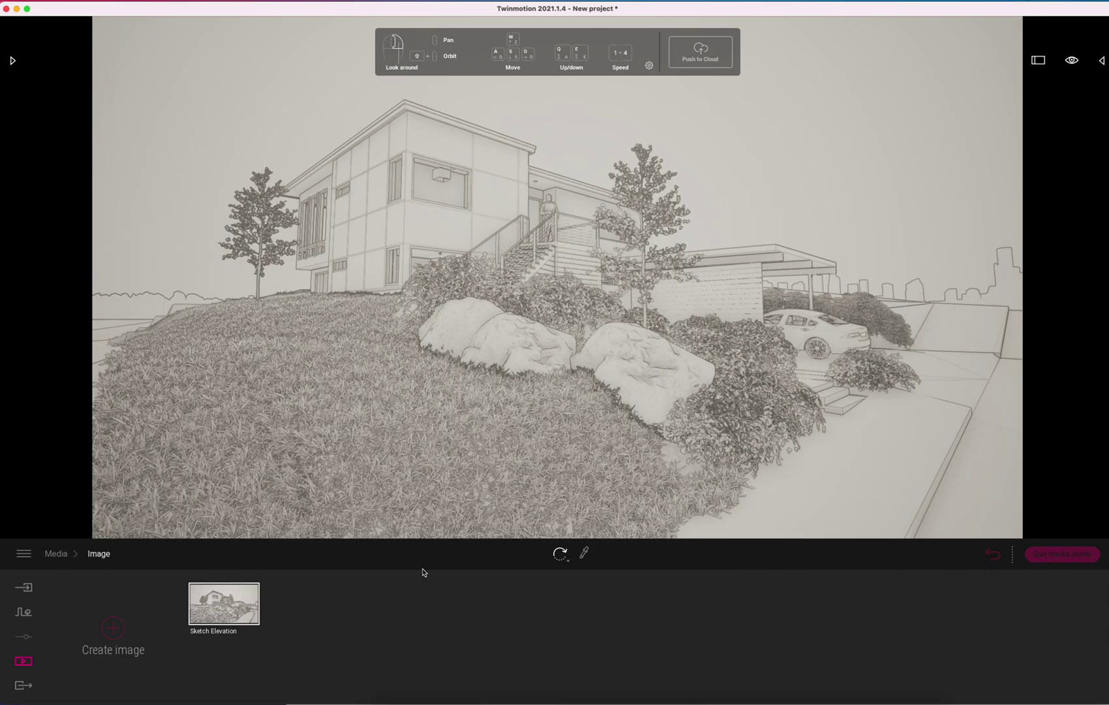
left_click(114, 633)
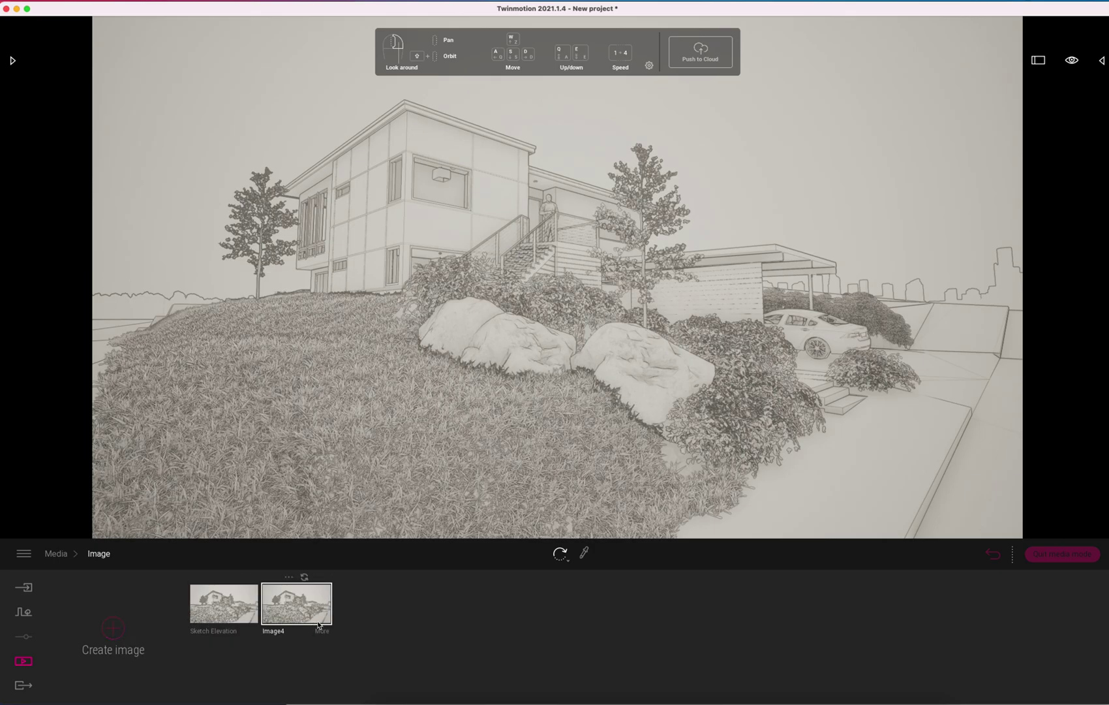
left_click(322, 631)
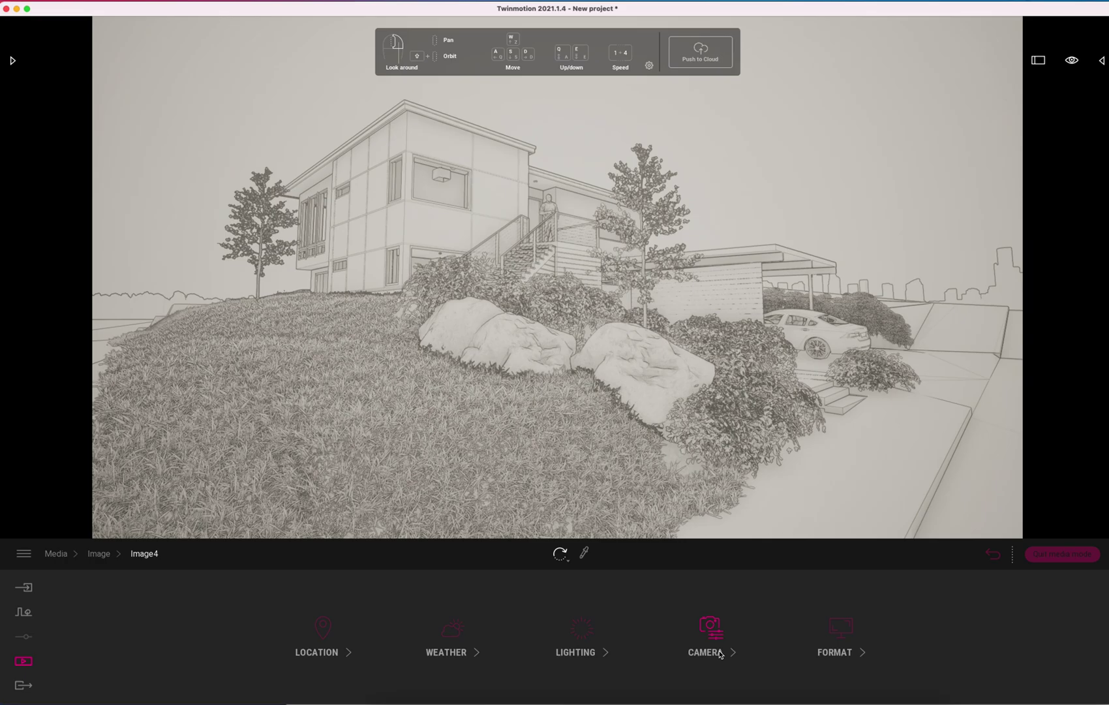
left_click(697, 648)
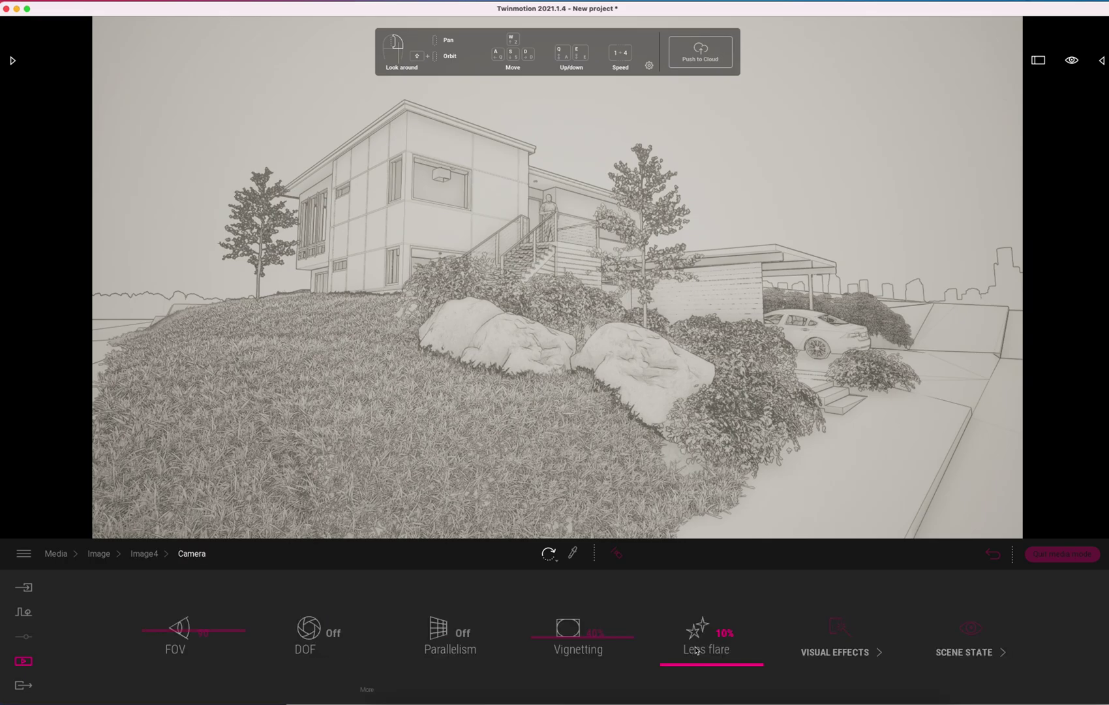
left_click(837, 636)
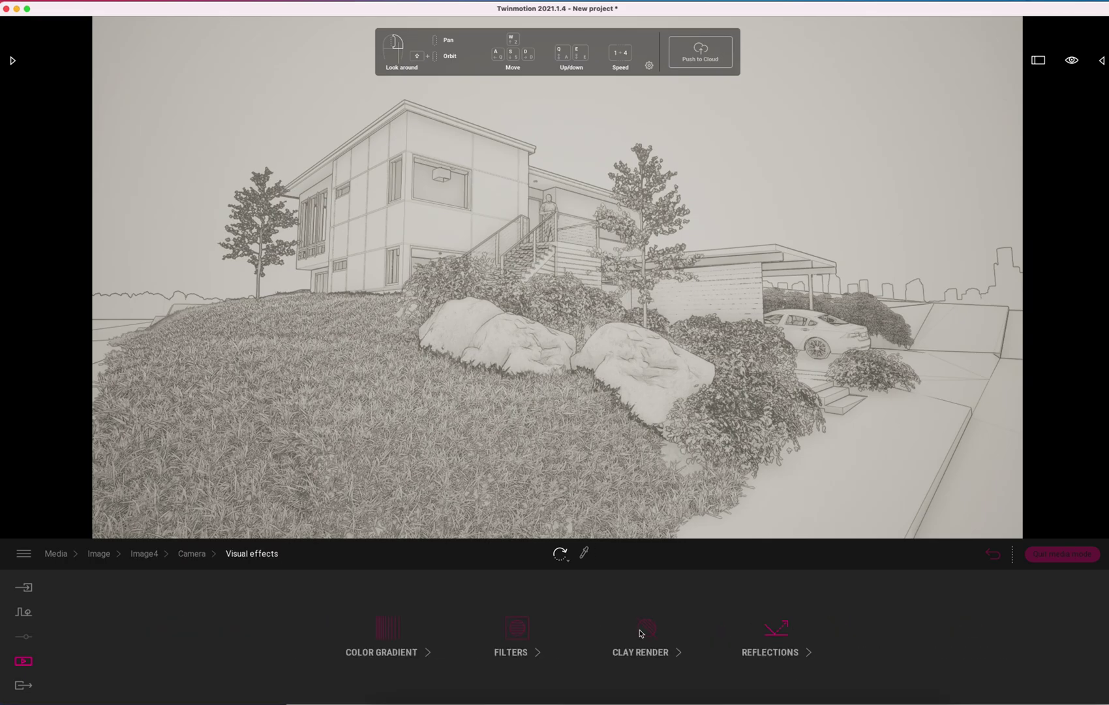
left_click(516, 630)
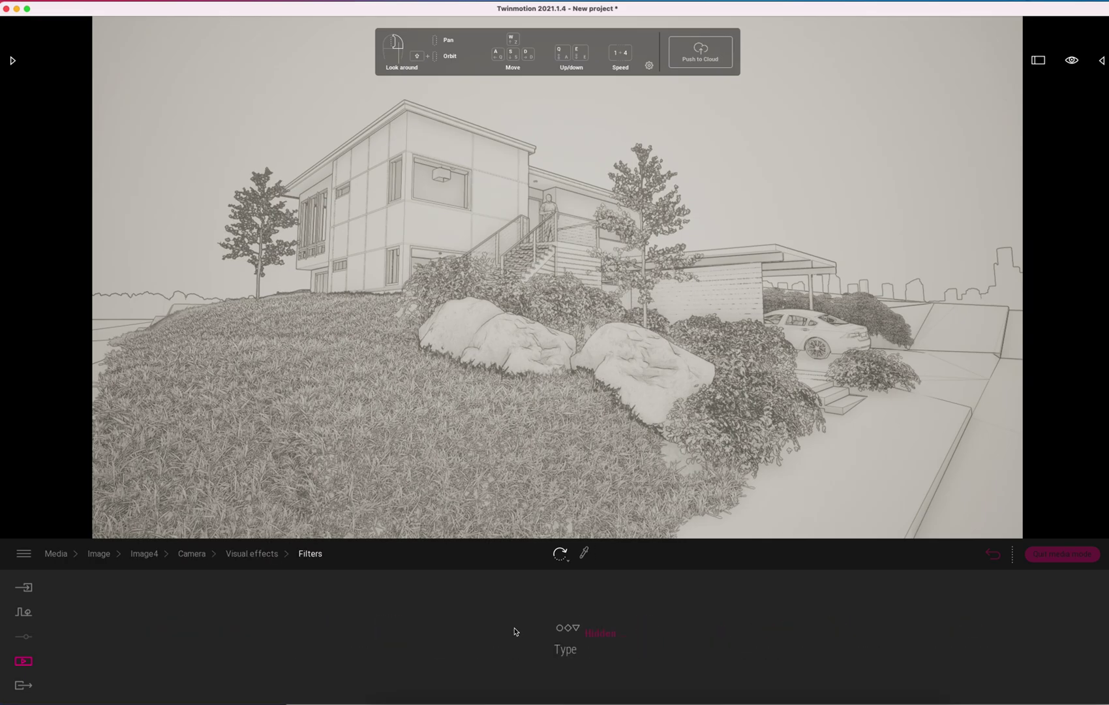
left_click(600, 632)
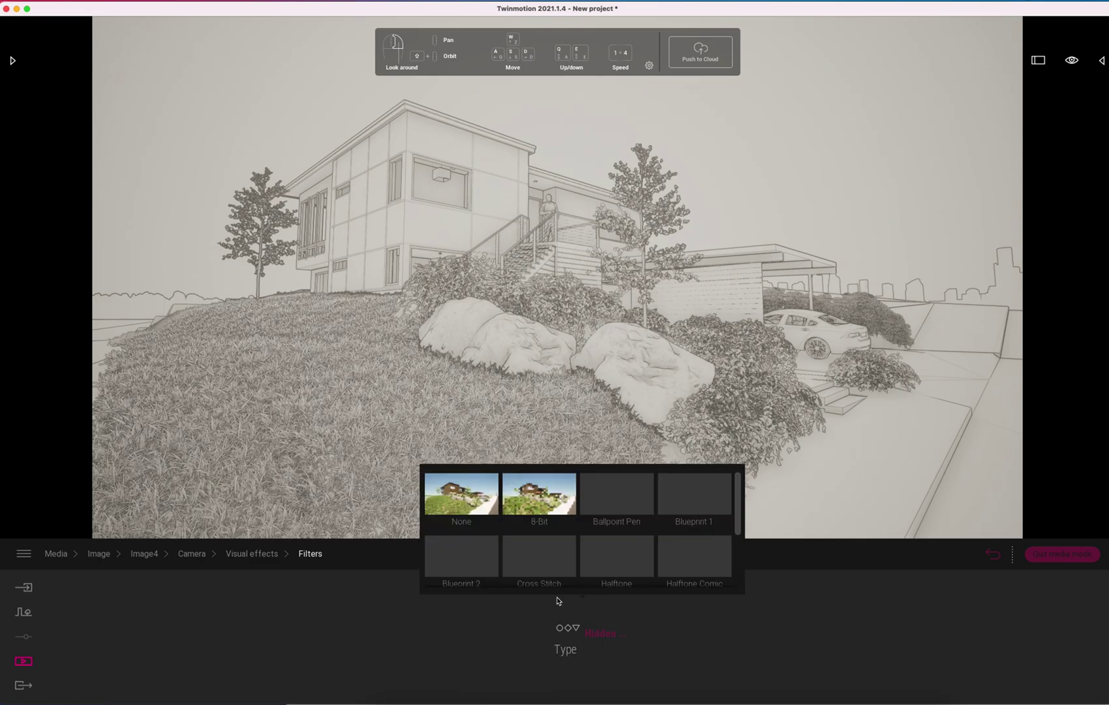
left_click(455, 494)
Back in the image list, compare Image4 with Sketch Elevation and make Sketch Elevation active
left_click(993, 554)
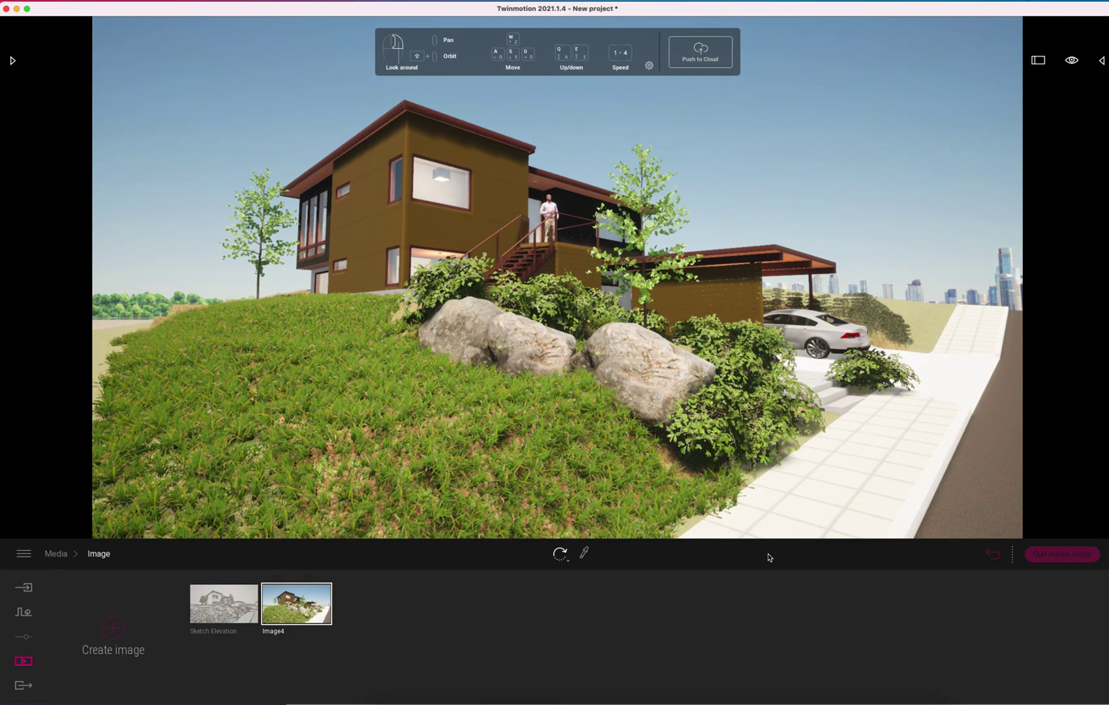
left_click(239, 611)
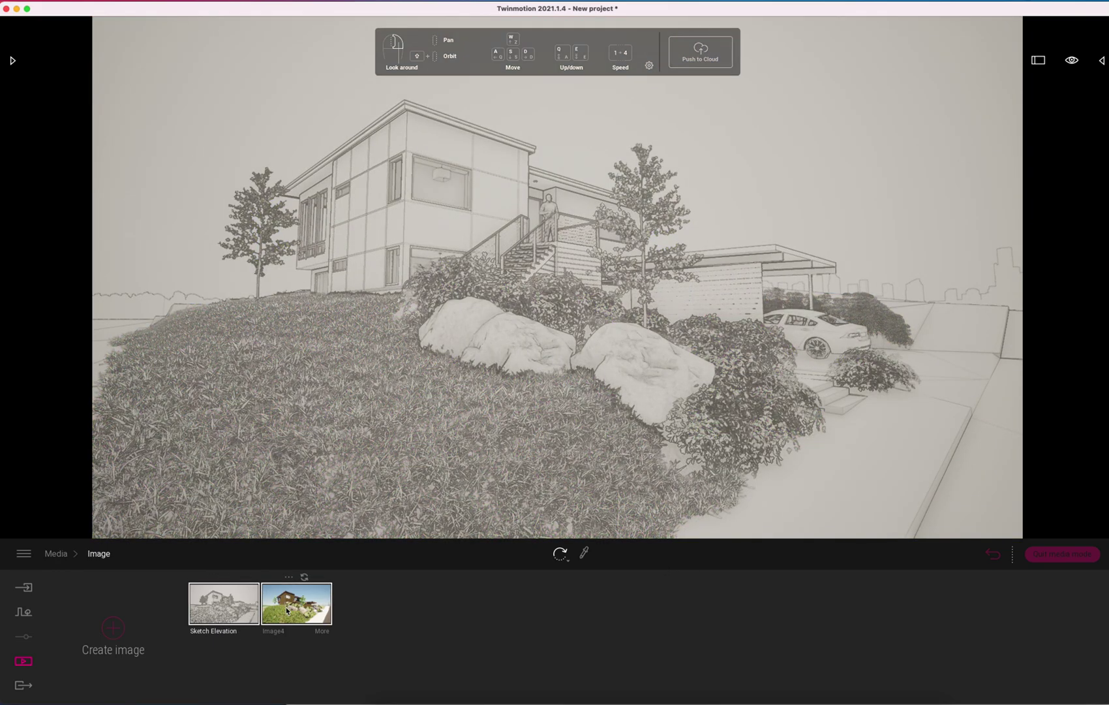
left_click(284, 609)
left_click(237, 607)
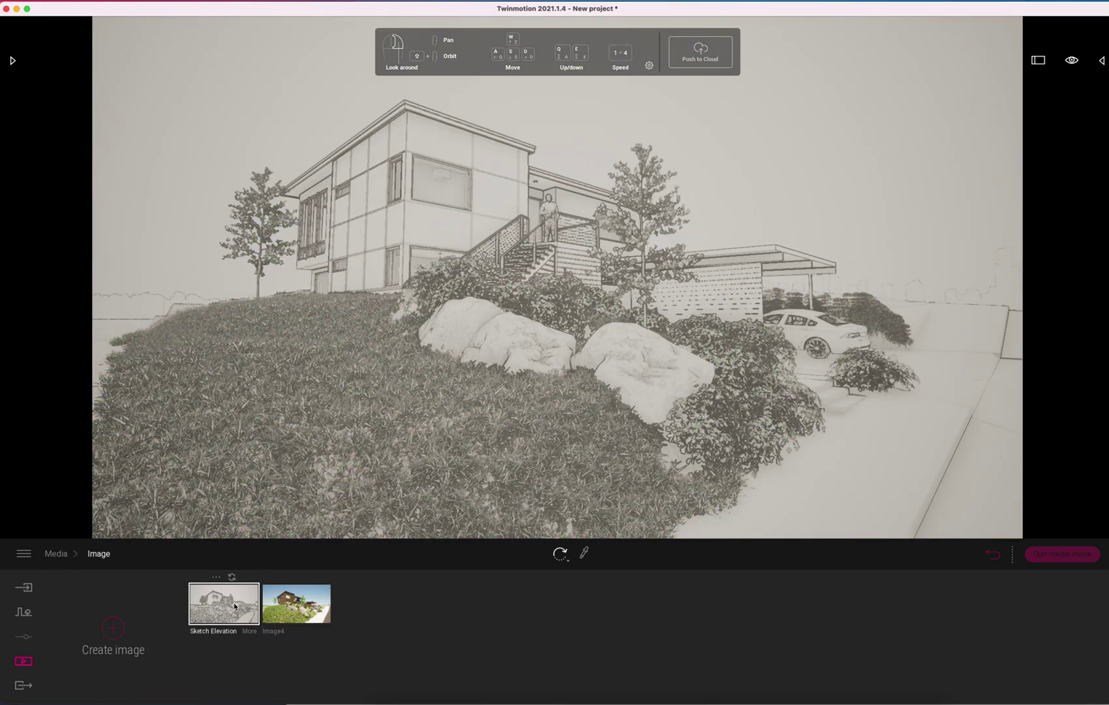
In the Export panel, select the Sketch Elevation and Image4 thumbnails for image export
left_click(19, 685)
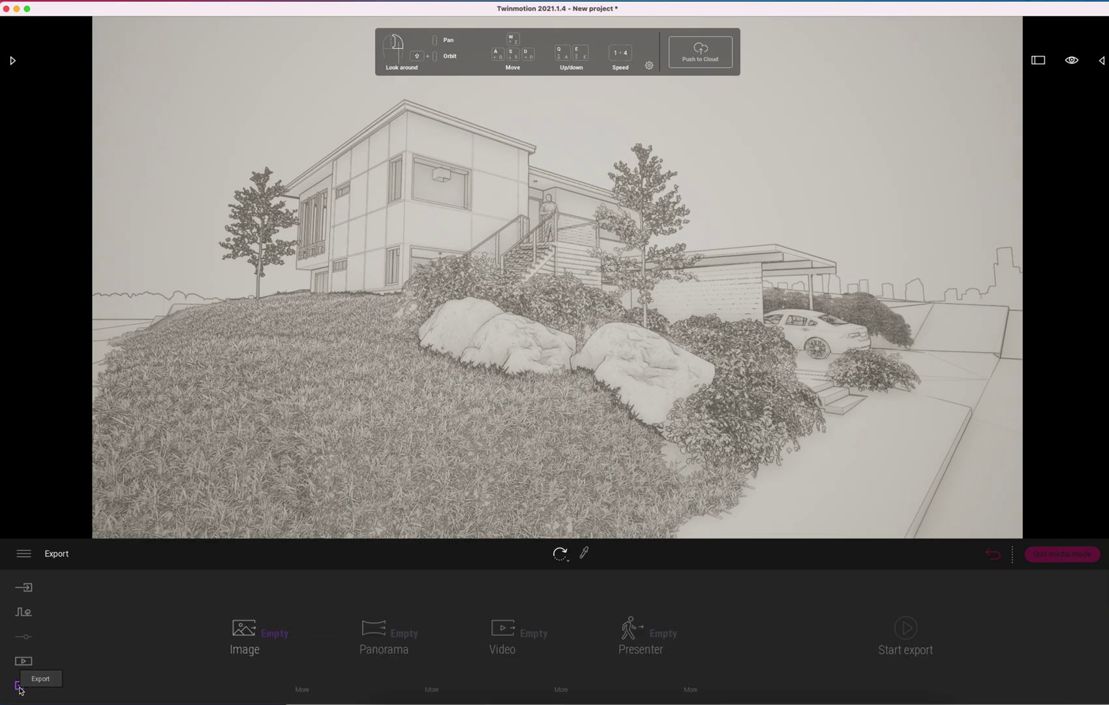
left_click(271, 638)
left_click(110, 418)
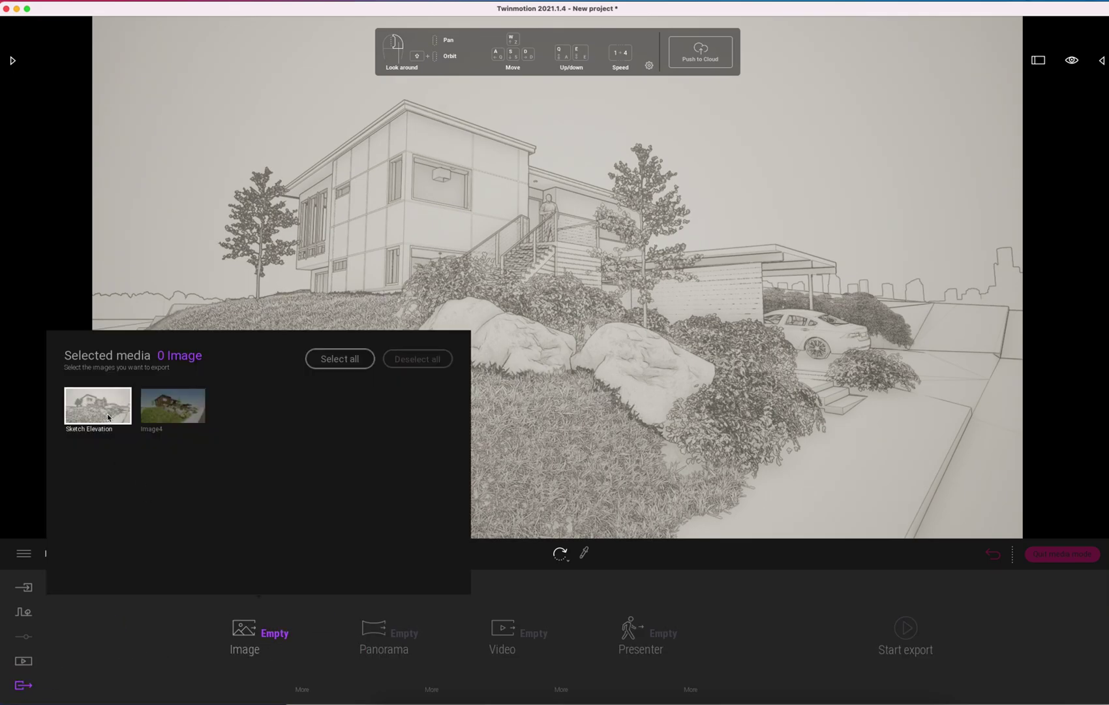
left_click(148, 405)
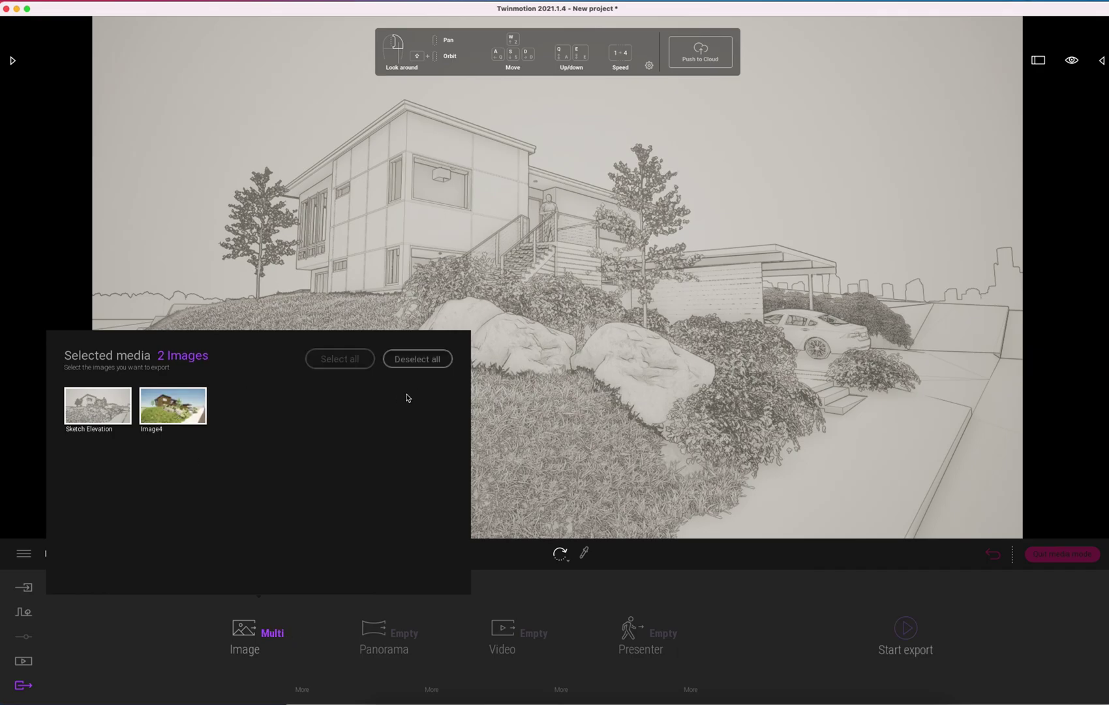